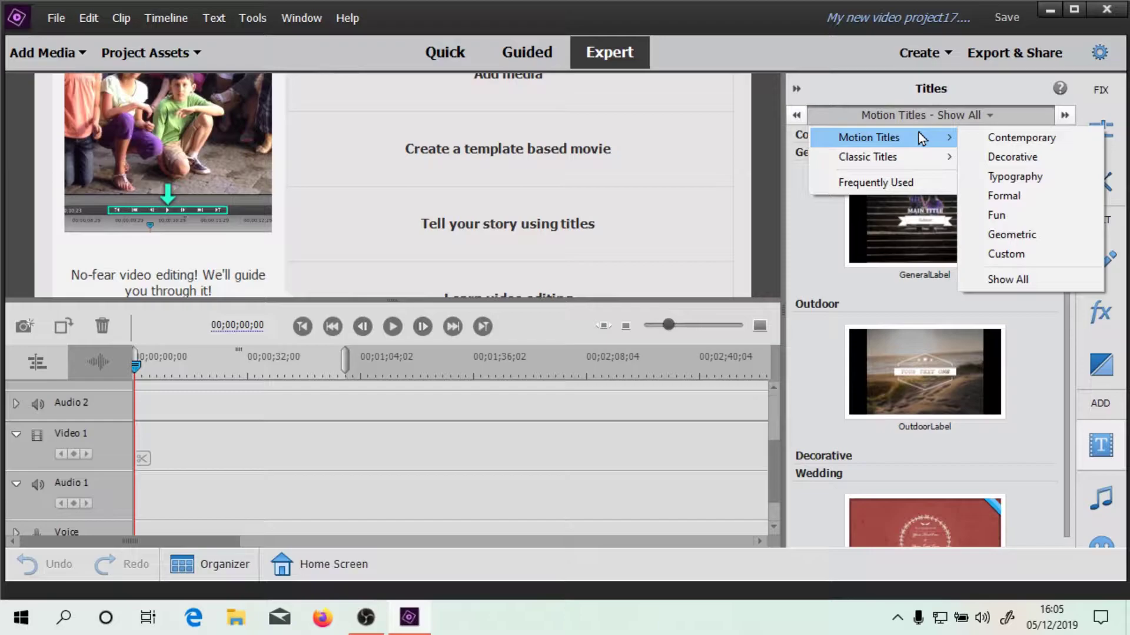
Browse the Motion Titles and Classic Titles categories to examine the available title templates
click(797, 116)
click(797, 115)
click(797, 115)
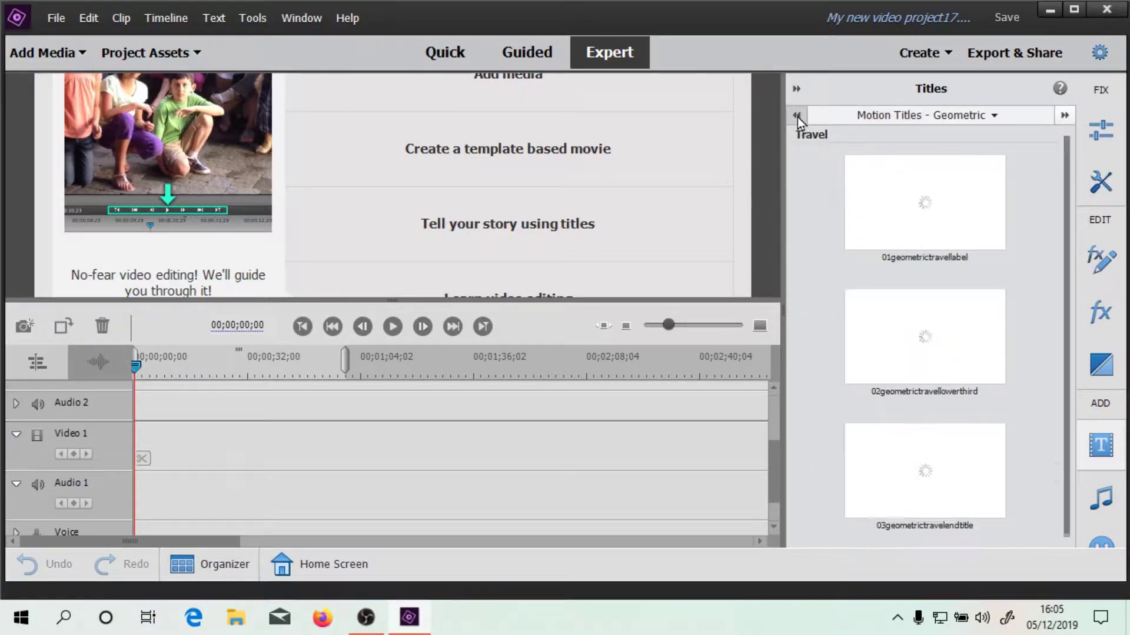
click(797, 115)
click(797, 115)
click(797, 115)
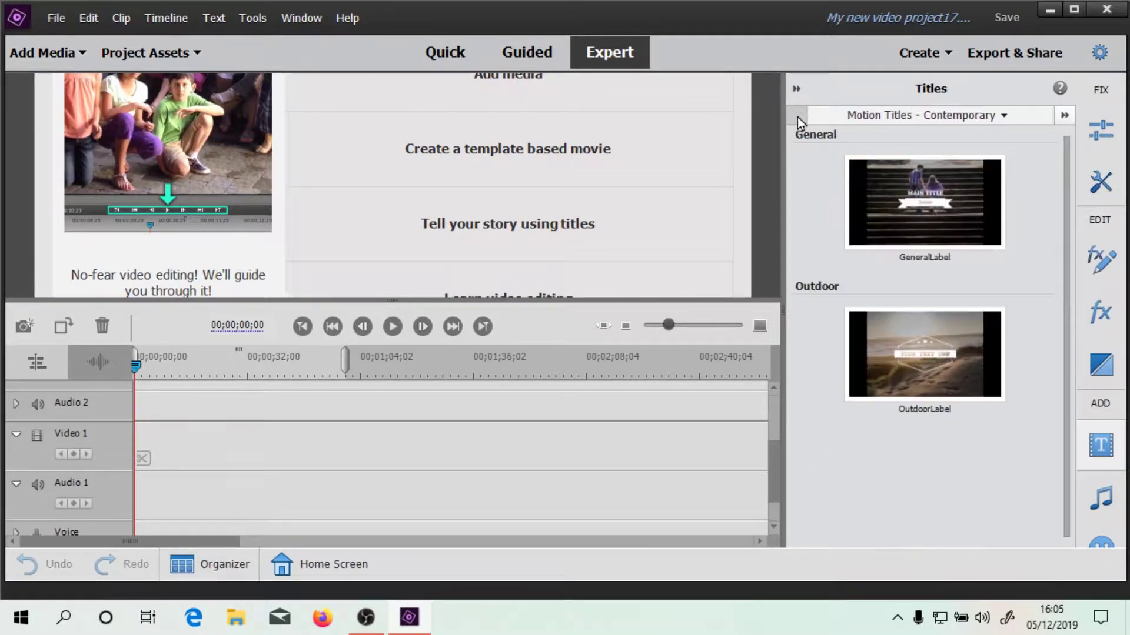
click(1065, 115)
click(1064, 115)
click(1065, 115)
click(1065, 116)
click(1064, 115)
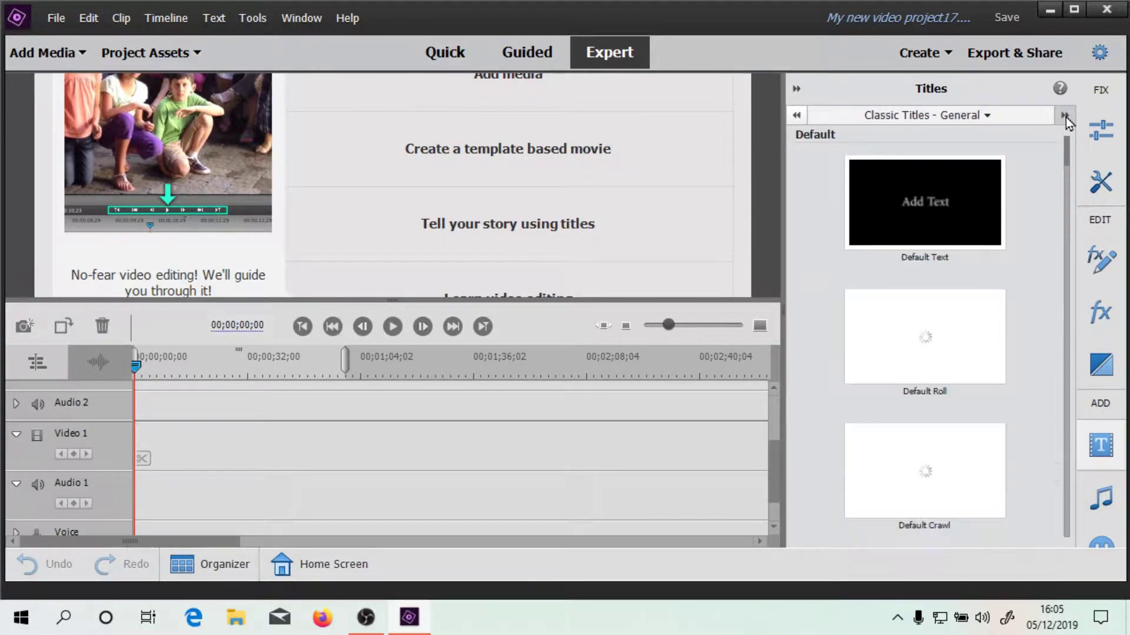
click(1064, 115)
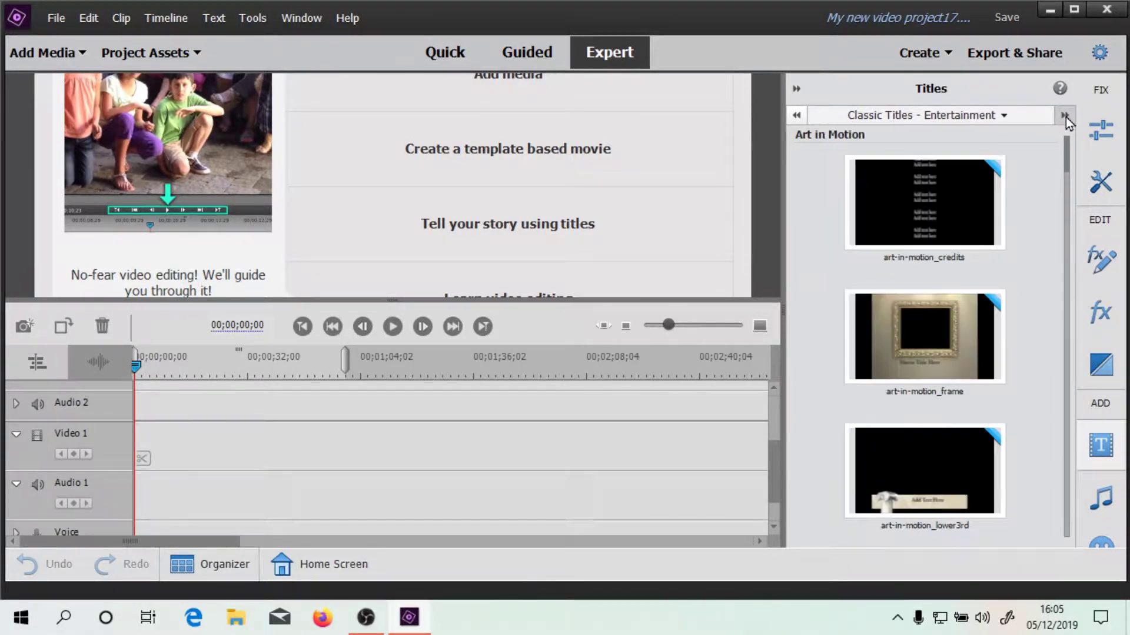
Place the Default Text title from Classic Titles - General at the start of Video 1 and extend its clip just past the 32-second mark
click(794, 117)
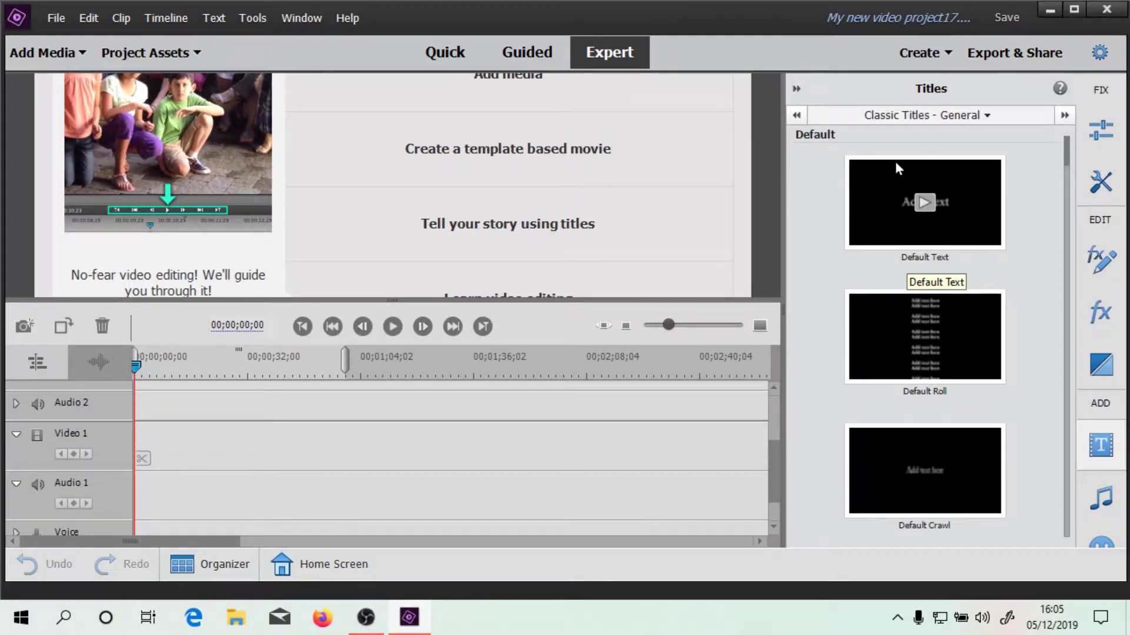
drag(893, 200, 140, 447)
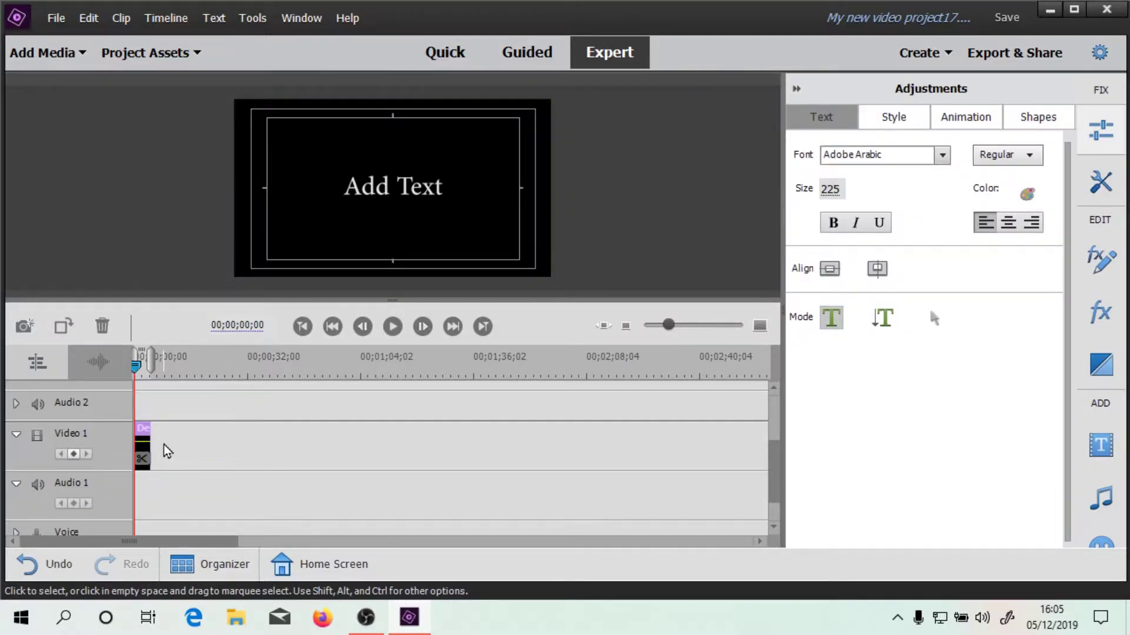
drag(152, 445, 265, 476)
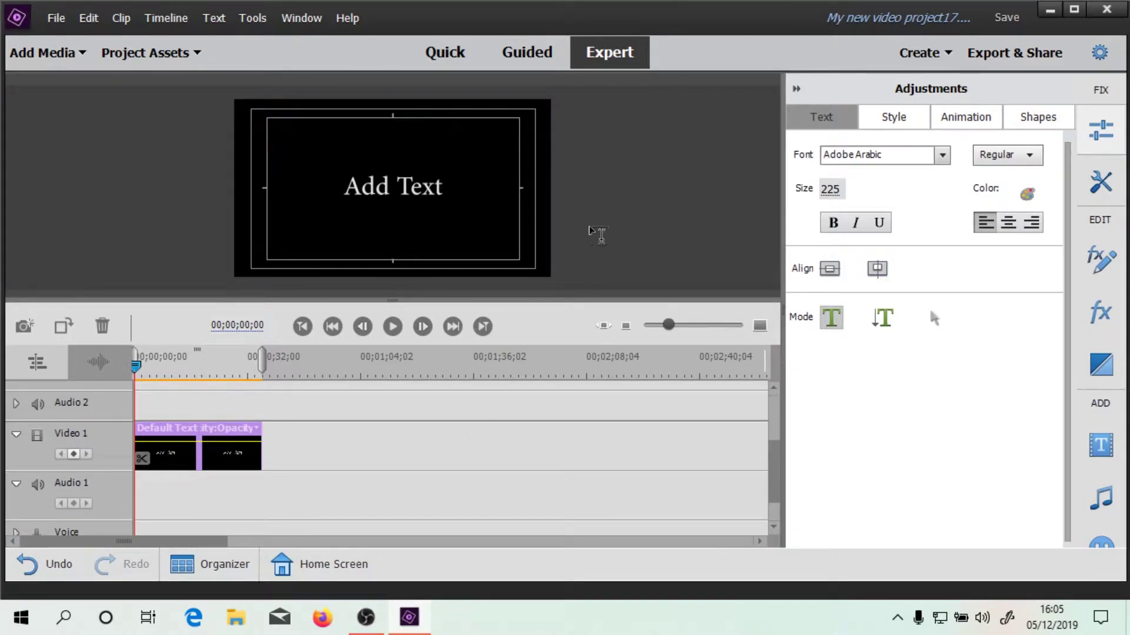
Replace the title's placeholder text with "Introduction"
click(418, 200)
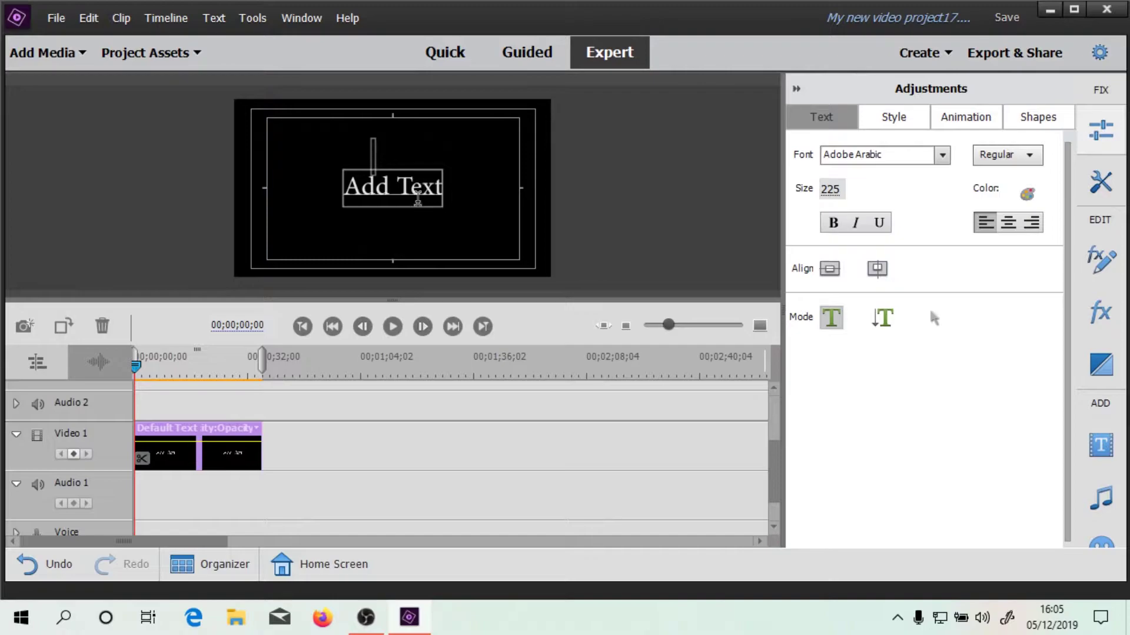
key(ctrl+z)
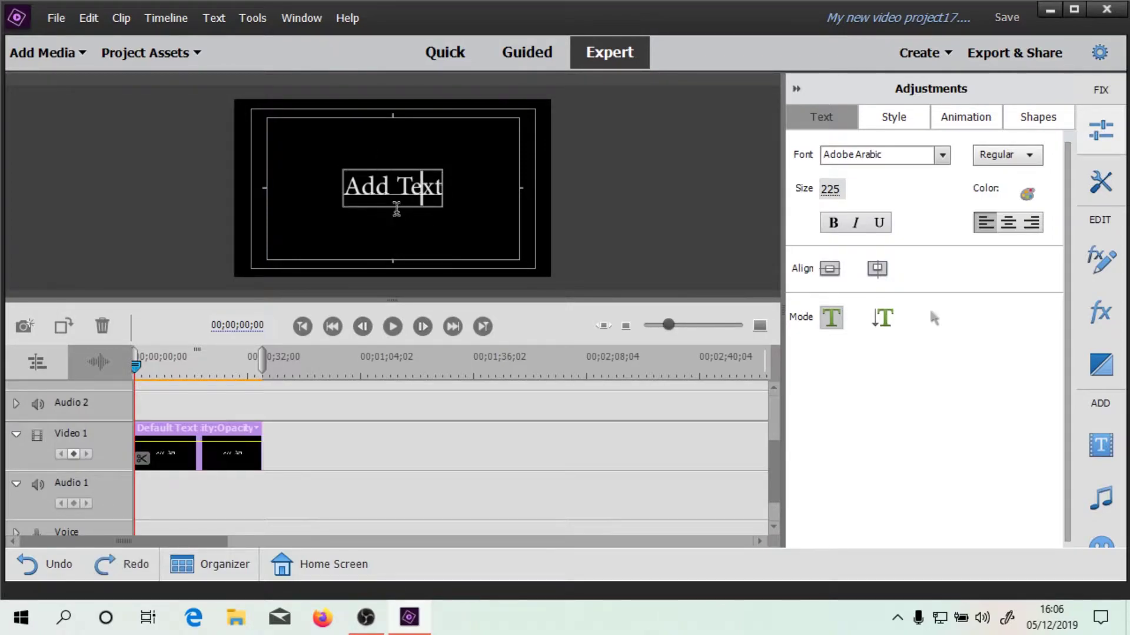
drag(438, 189, 320, 182)
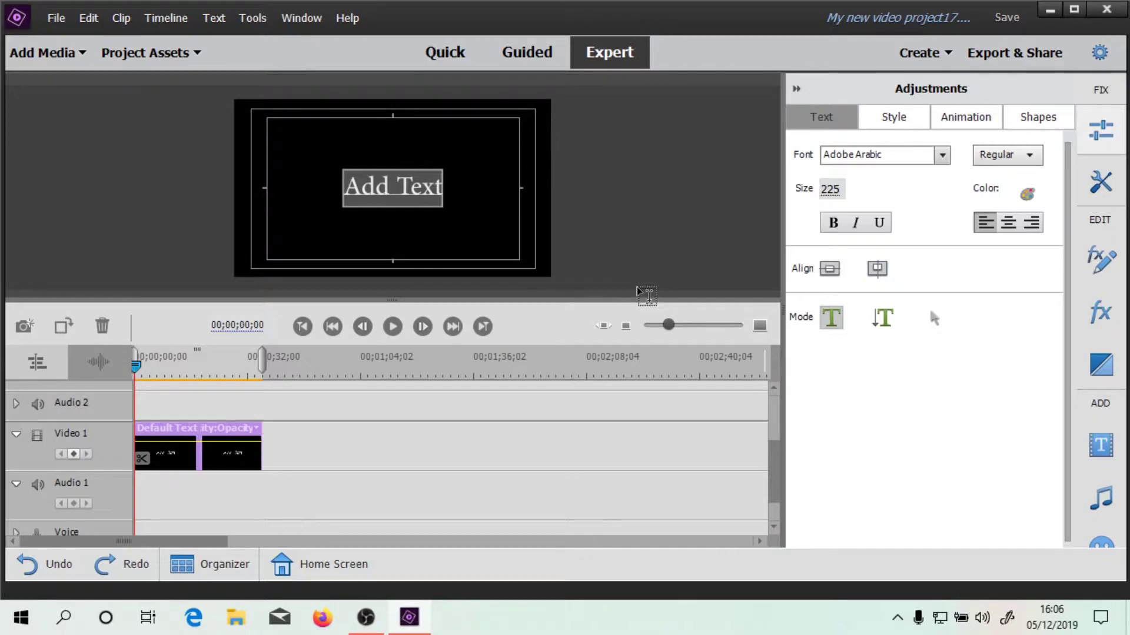
text(Inte)
key(BackSpace)
text(roduction)
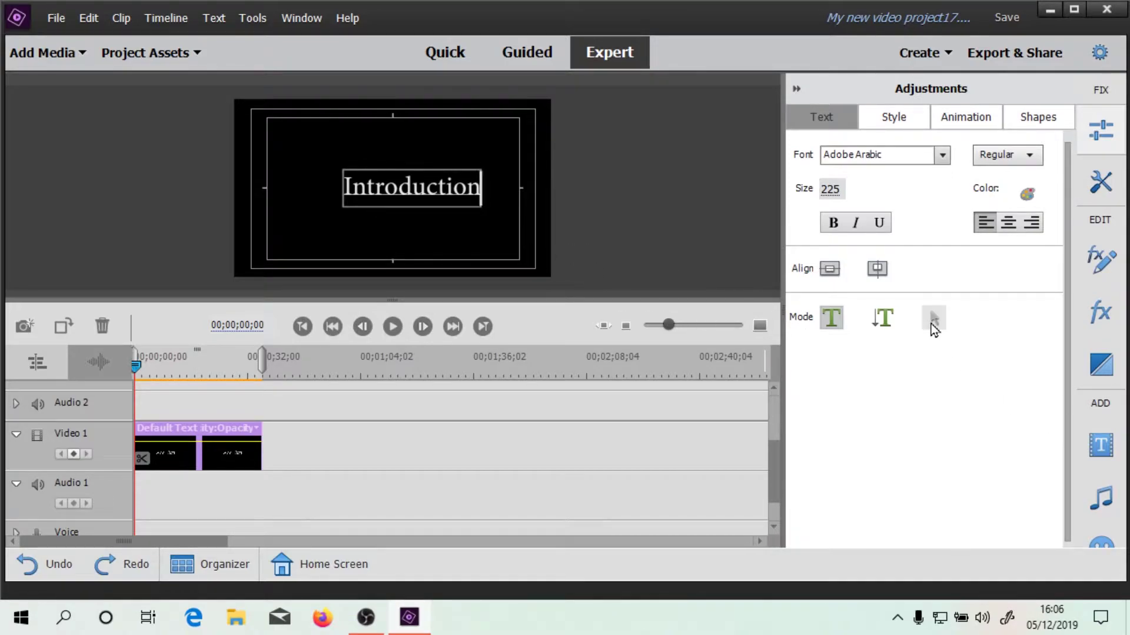
Select the "Introduction" title as an object, right-align its text and move it to the centre of the frame
click(932, 323)
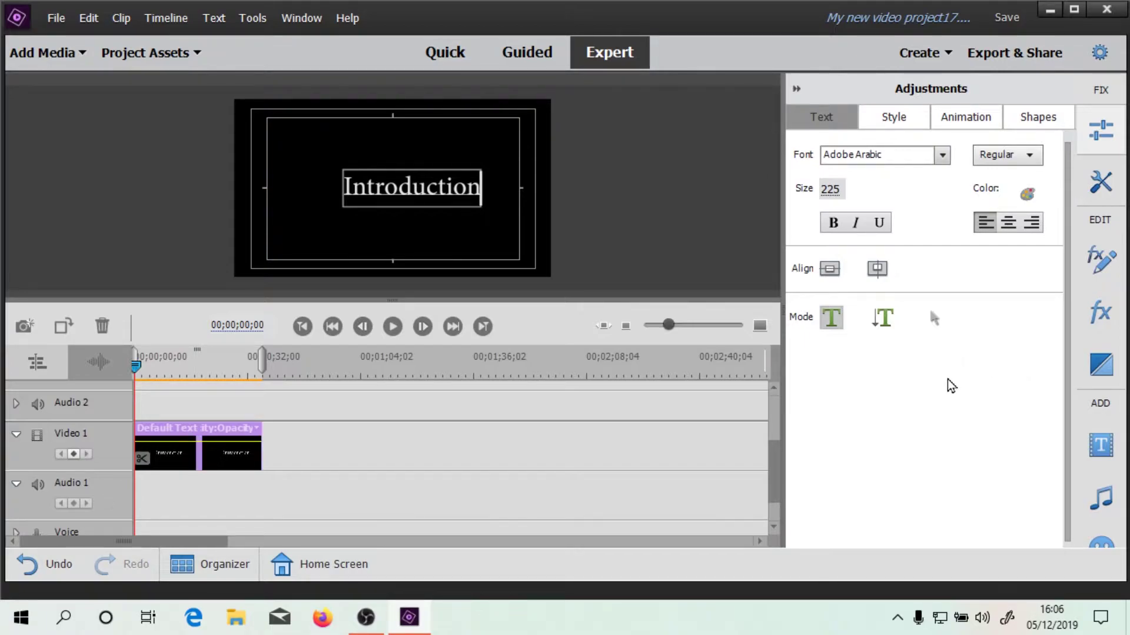
click(937, 328)
click(405, 196)
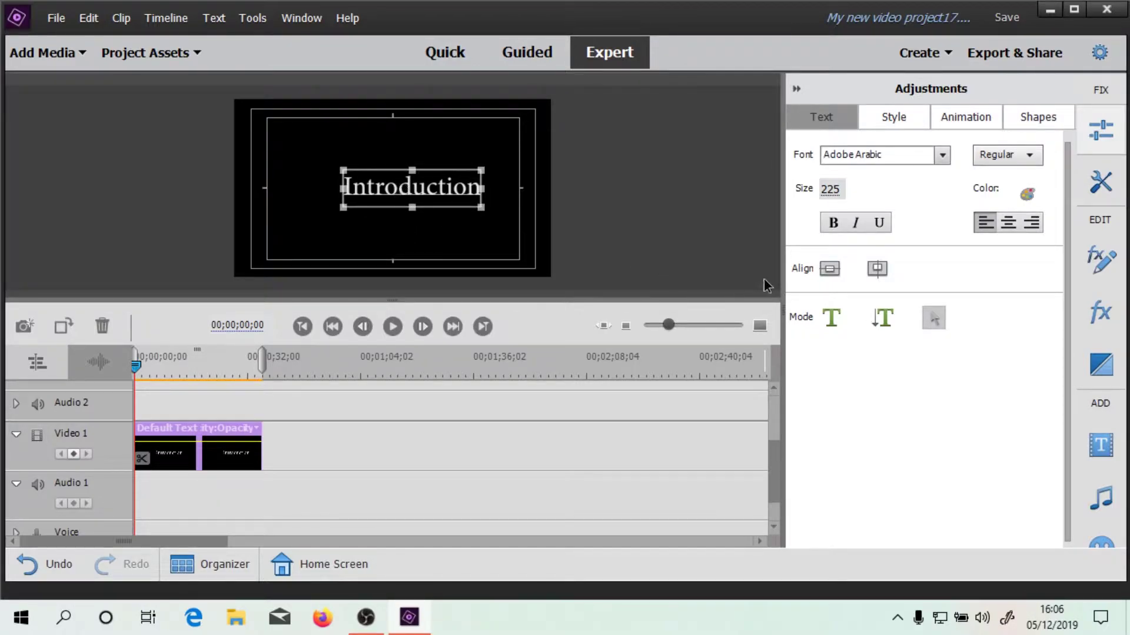
click(1007, 223)
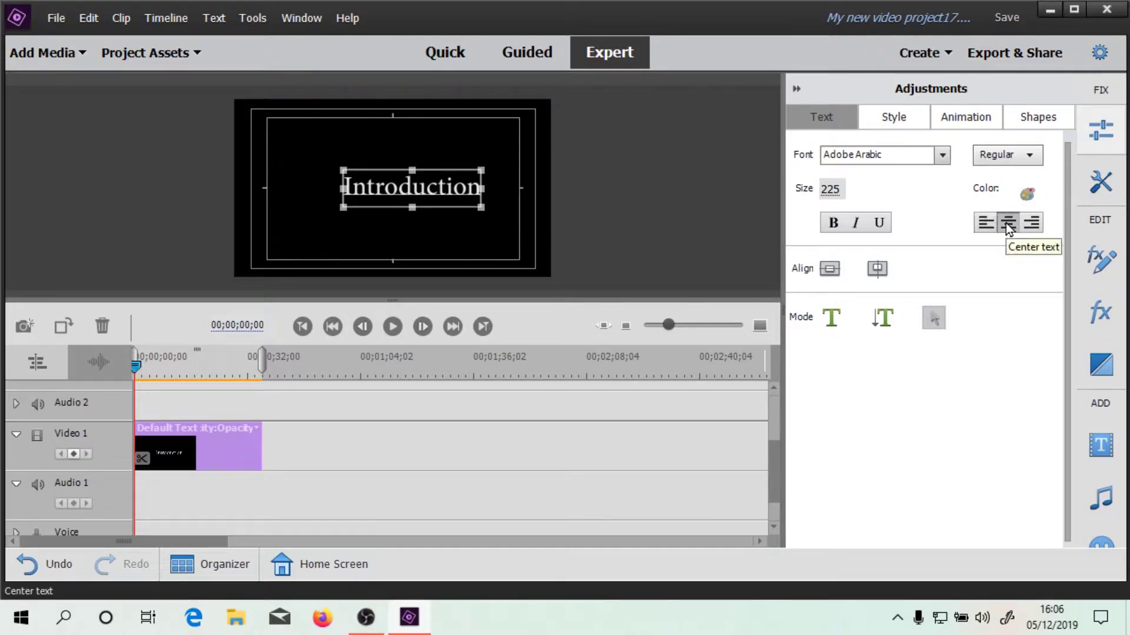
click(1031, 225)
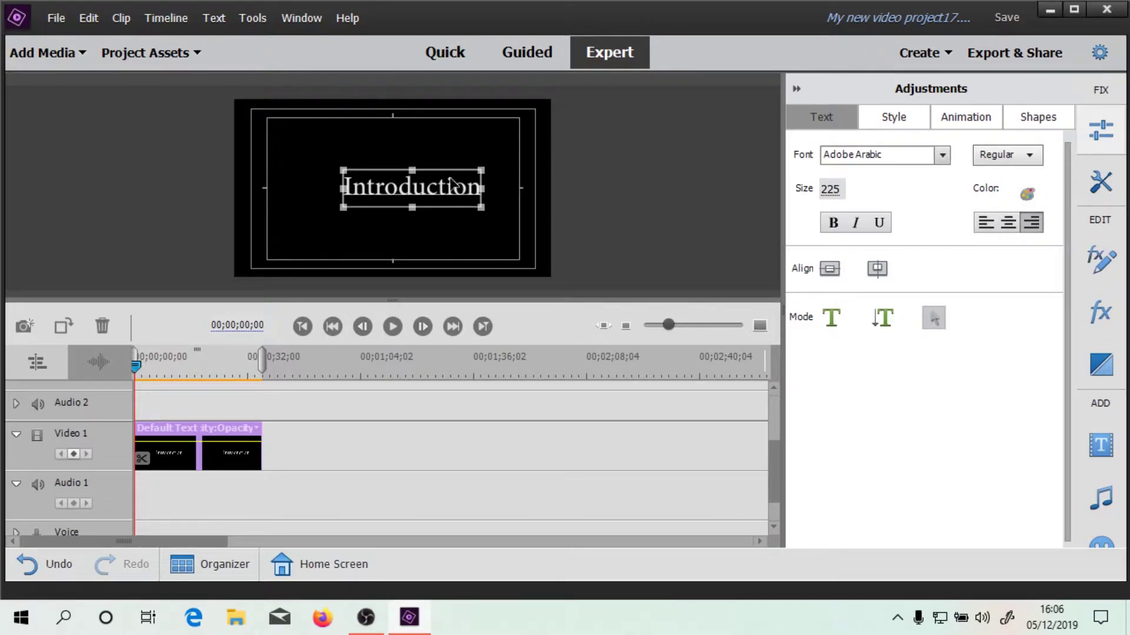
mouse_move(406, 183)
mouse_down()
mouse_move(367, 161)
mouse_move(383, 180)
mouse_up()
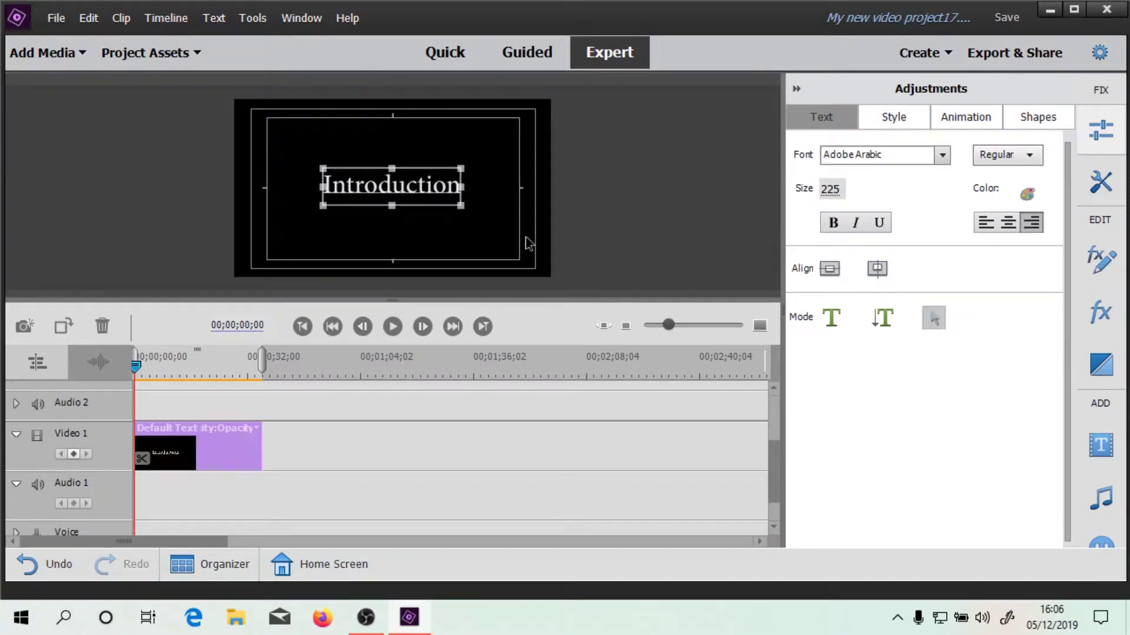
Apply the Default Caslon Pro 68 style to the "Introduction" title and shift it horizontally back towards the centre
click(899, 127)
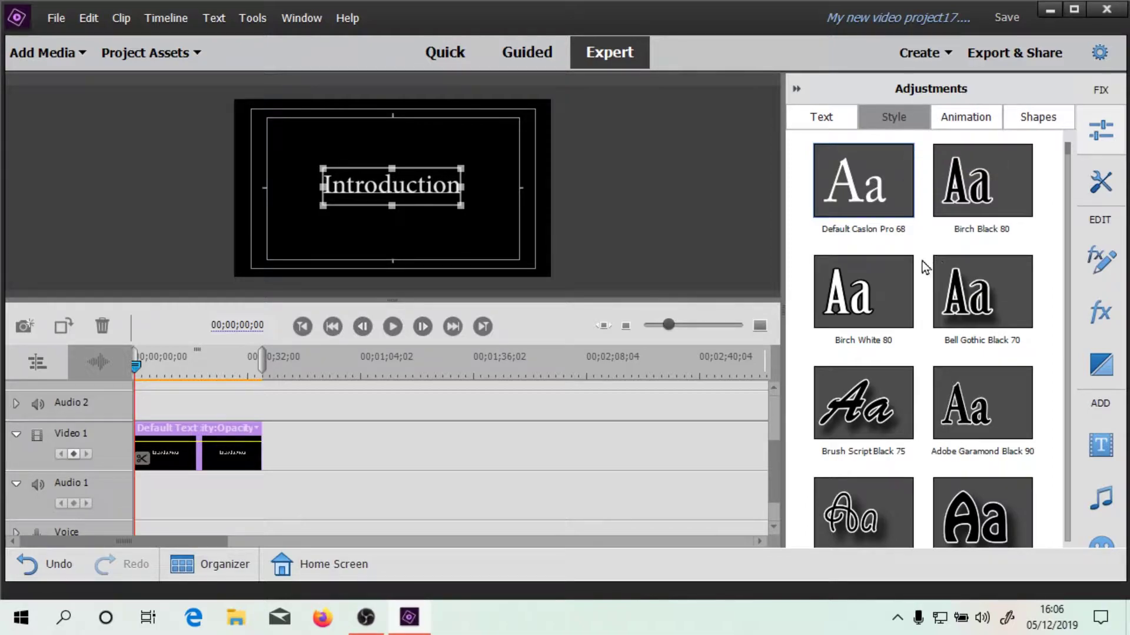
click(882, 193)
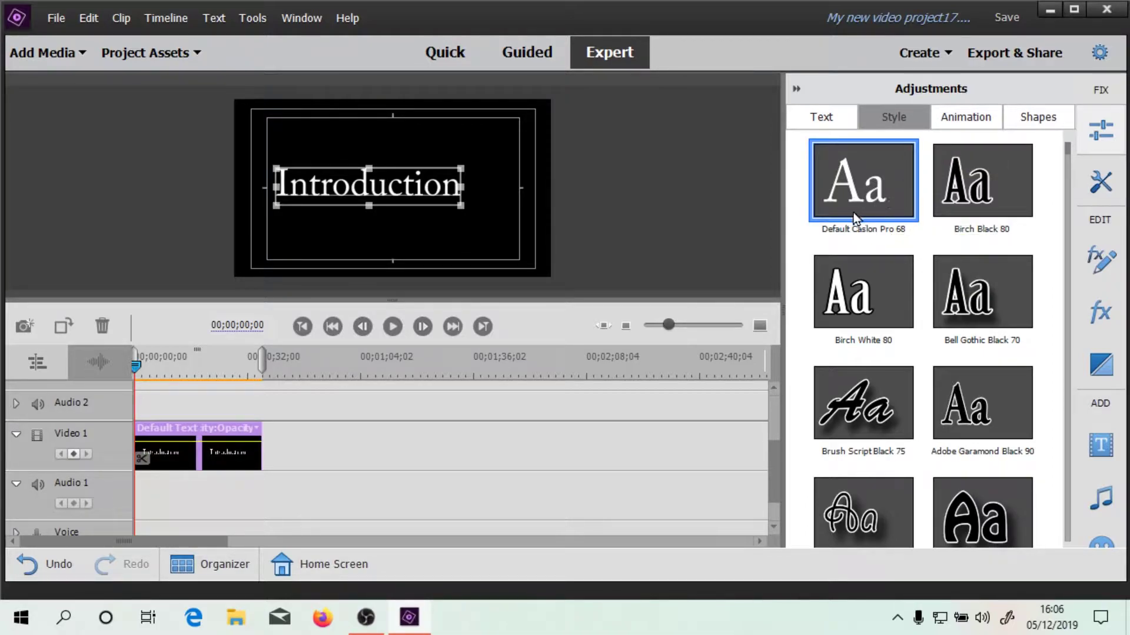
drag(383, 193, 408, 192)
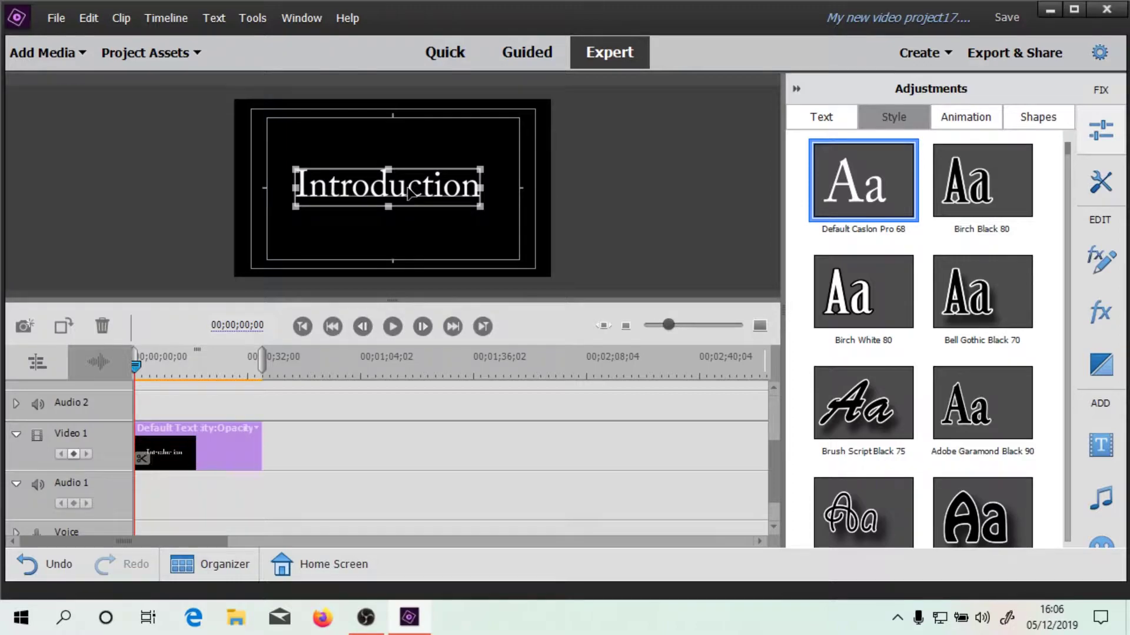
key(alt)
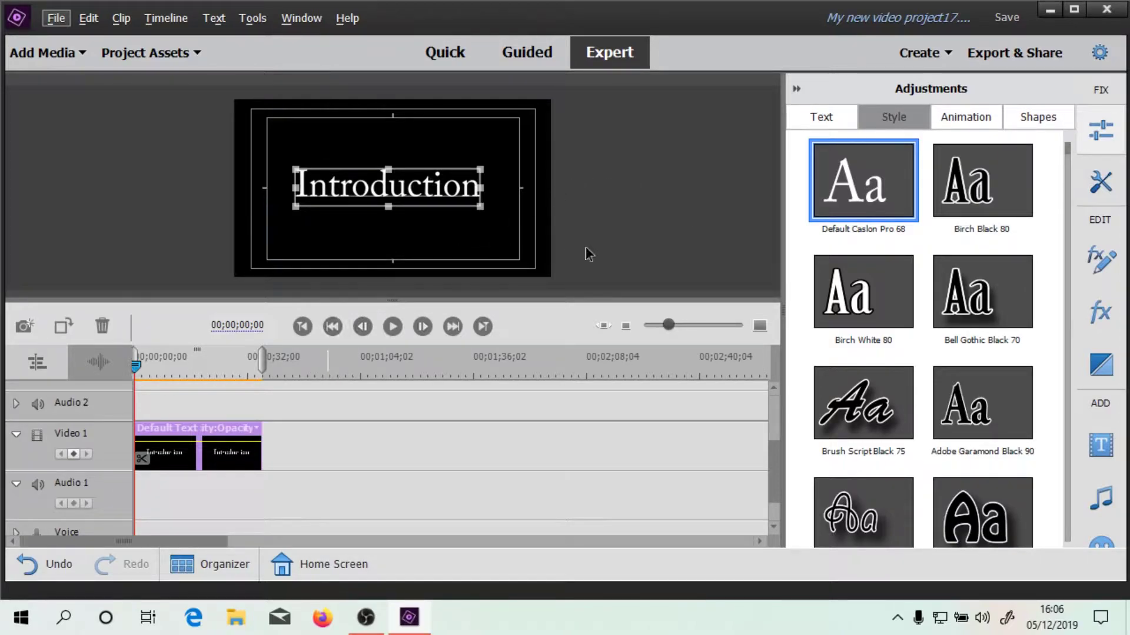
Try the Birch White 80 style on the "Introduction" title and check its font settings
click(952, 214)
click(898, 204)
click(880, 314)
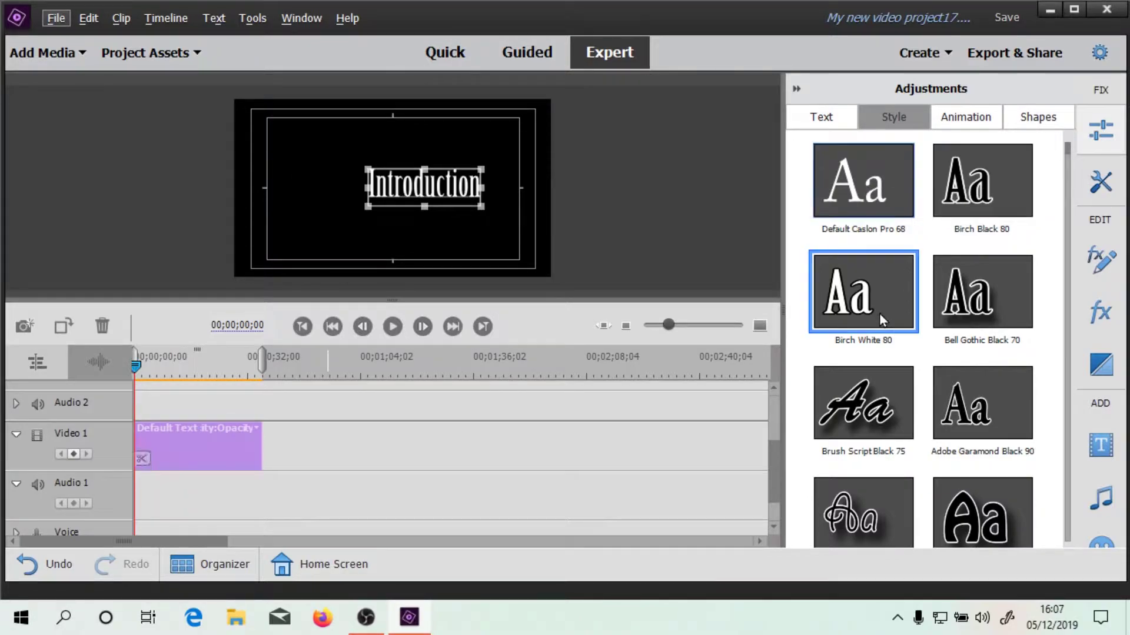
click(838, 122)
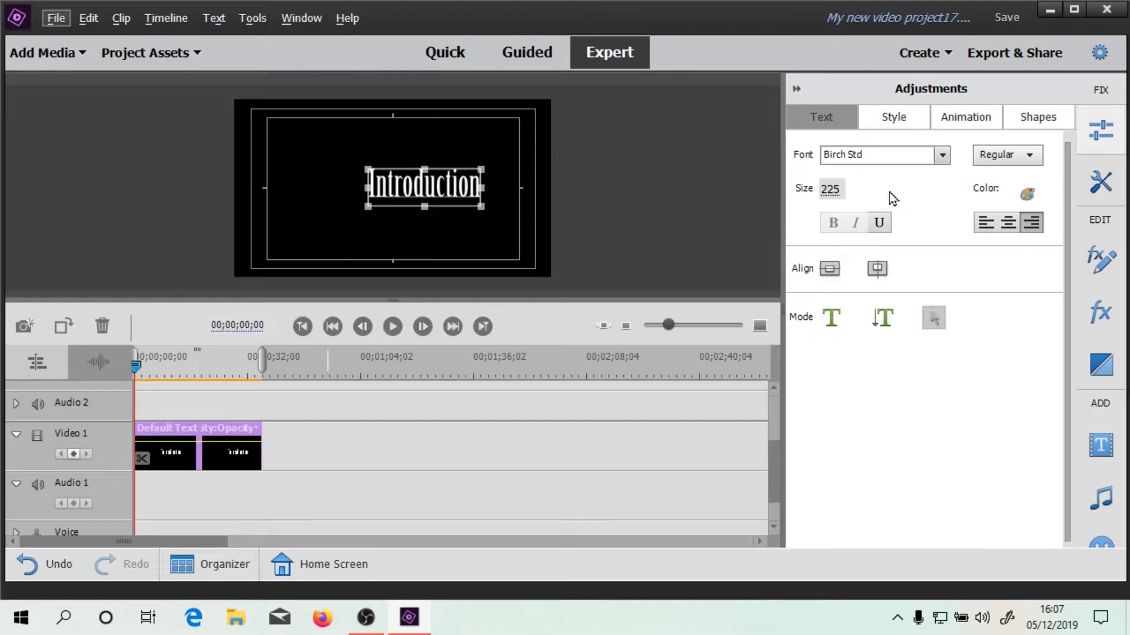
Try the Poplar Std Black 126 Comic Red style on the "Introduction" title
click(895, 122)
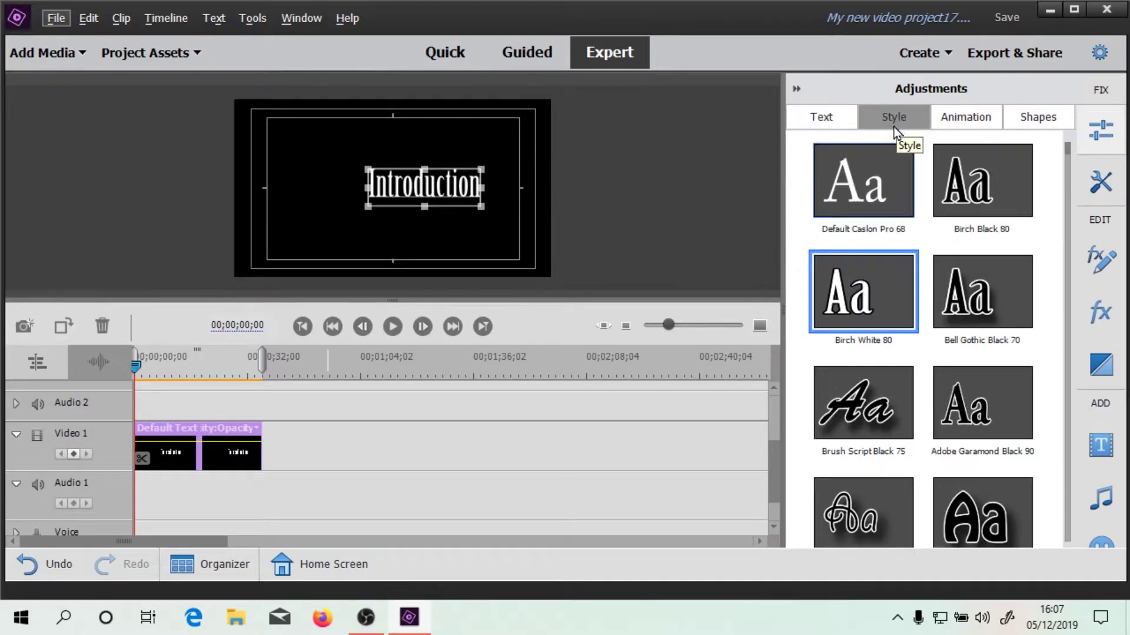
scroll(1044, 250, down, 5)
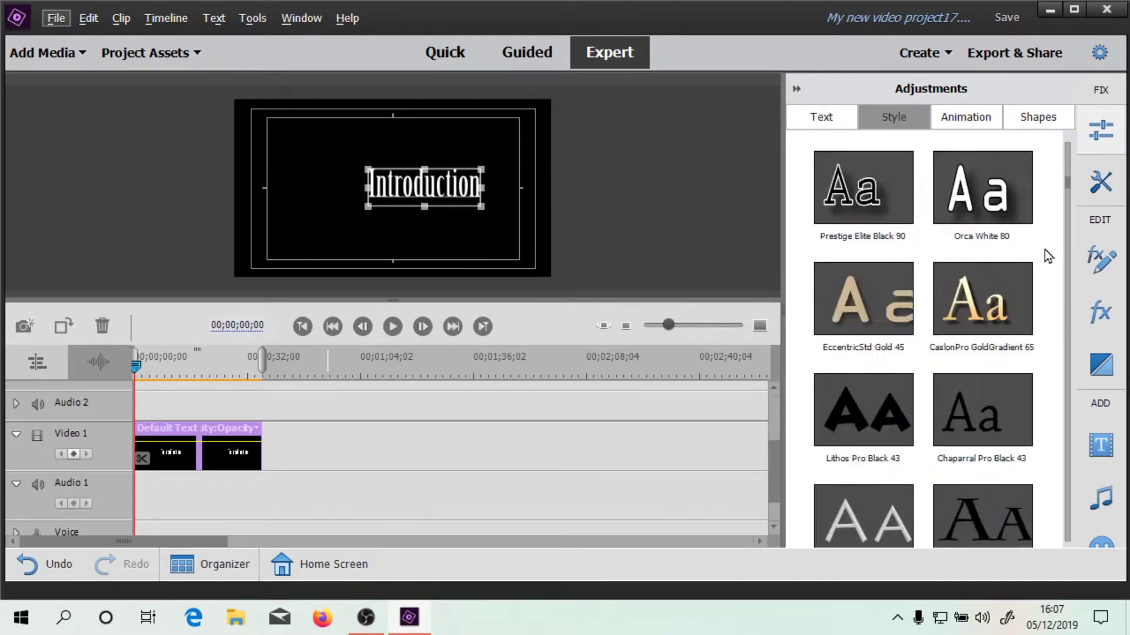
scroll(1046, 255, down, 5)
scroll(1047, 255, down, 5)
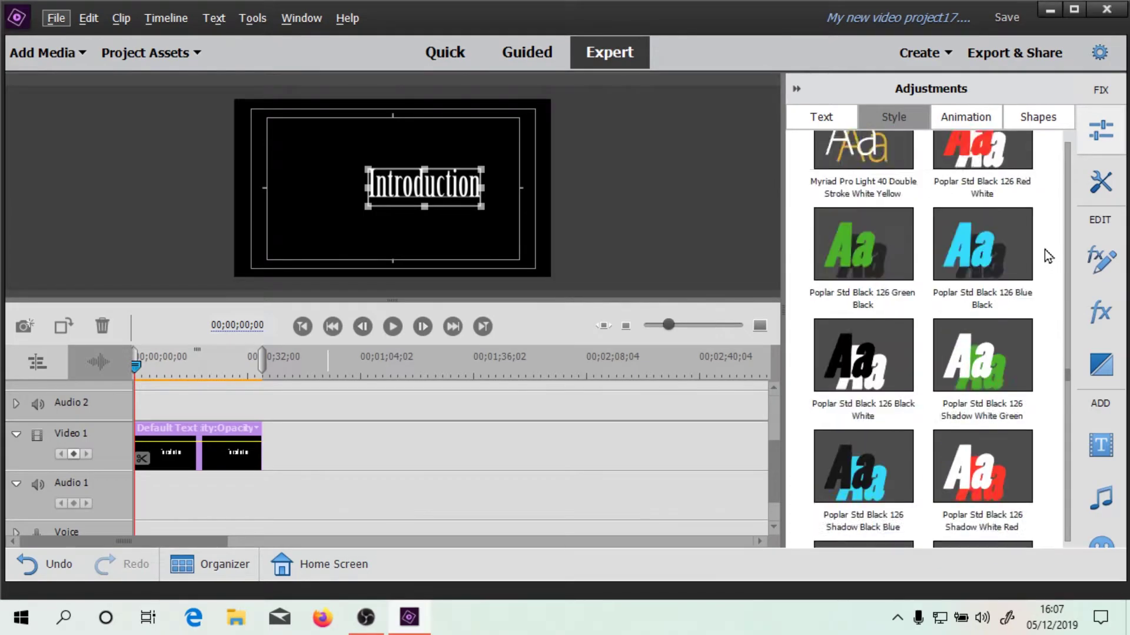
scroll(1047, 256, up, 2)
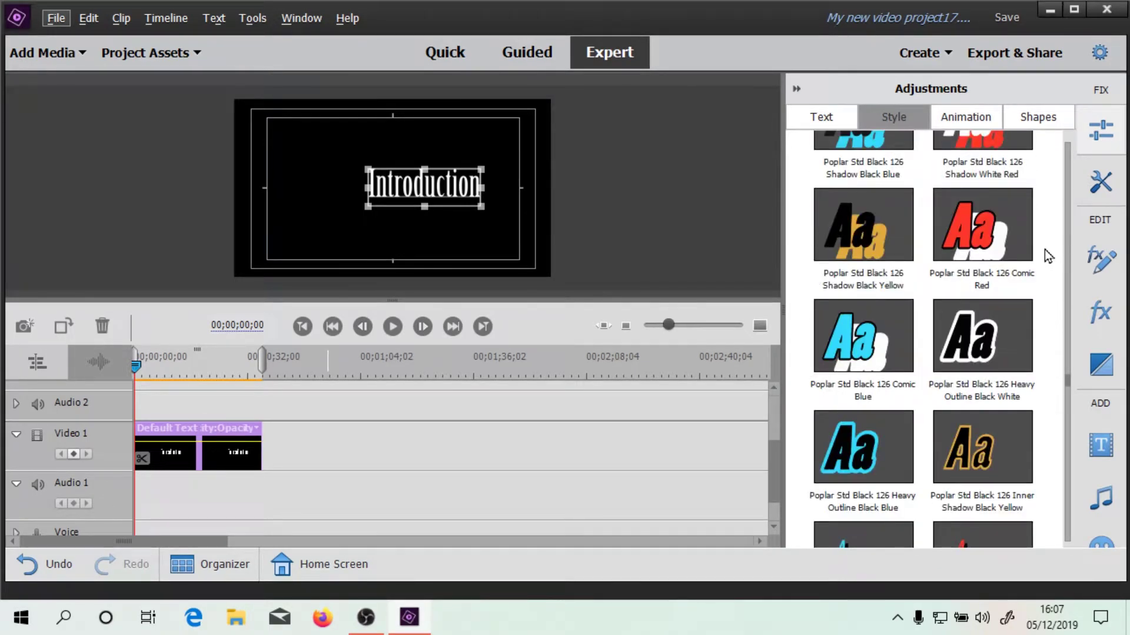
click(974, 232)
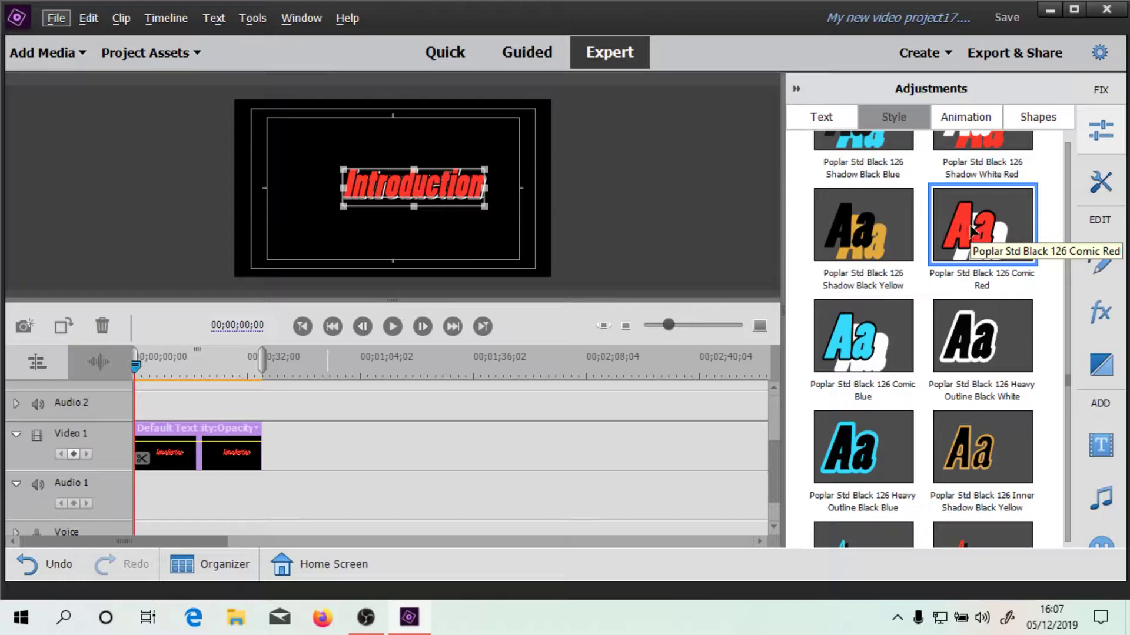
Try the Myriad Pro Bold 60 Comic Yellow and Gradient White Yellow styles on the "Introduction" title
scroll(1072, 295, up, 10)
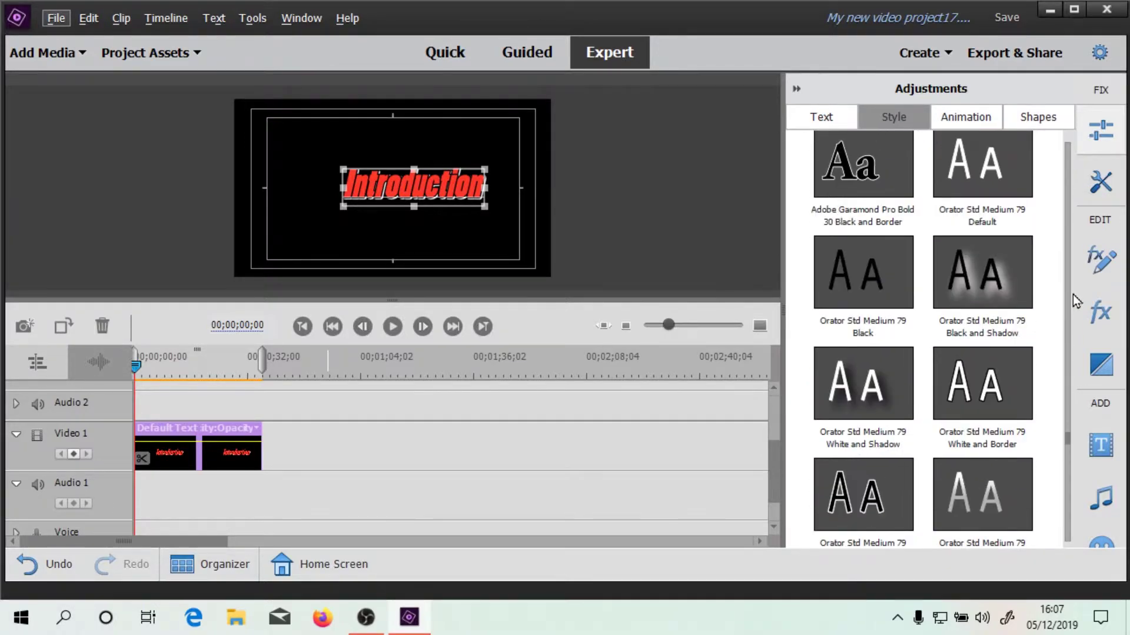
scroll(1072, 294, down, 15)
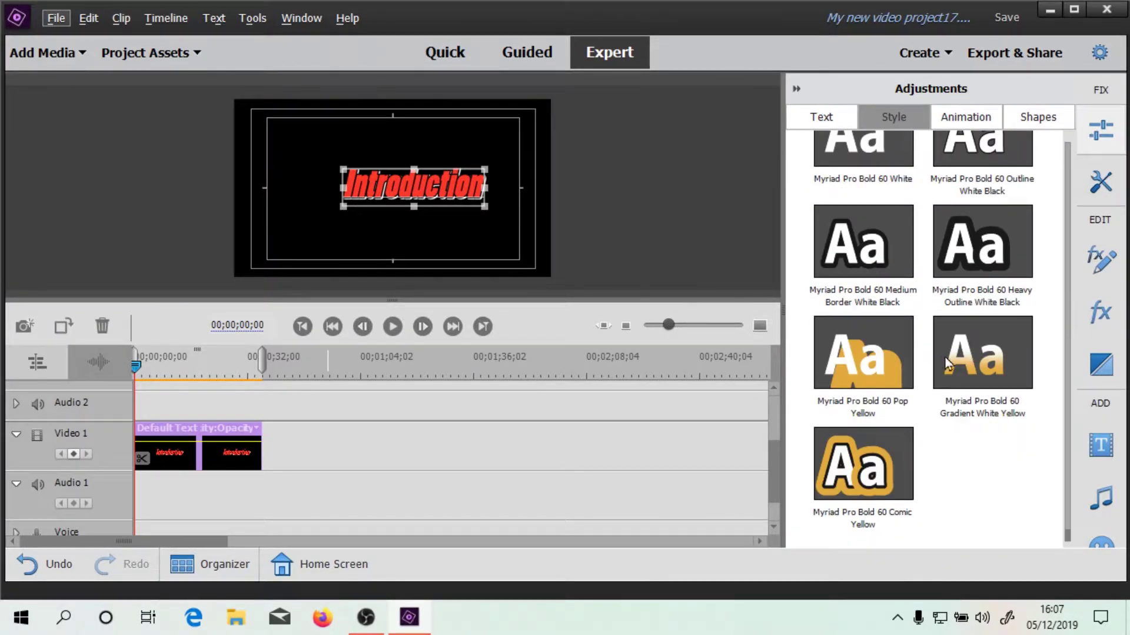
click(856, 358)
click(869, 426)
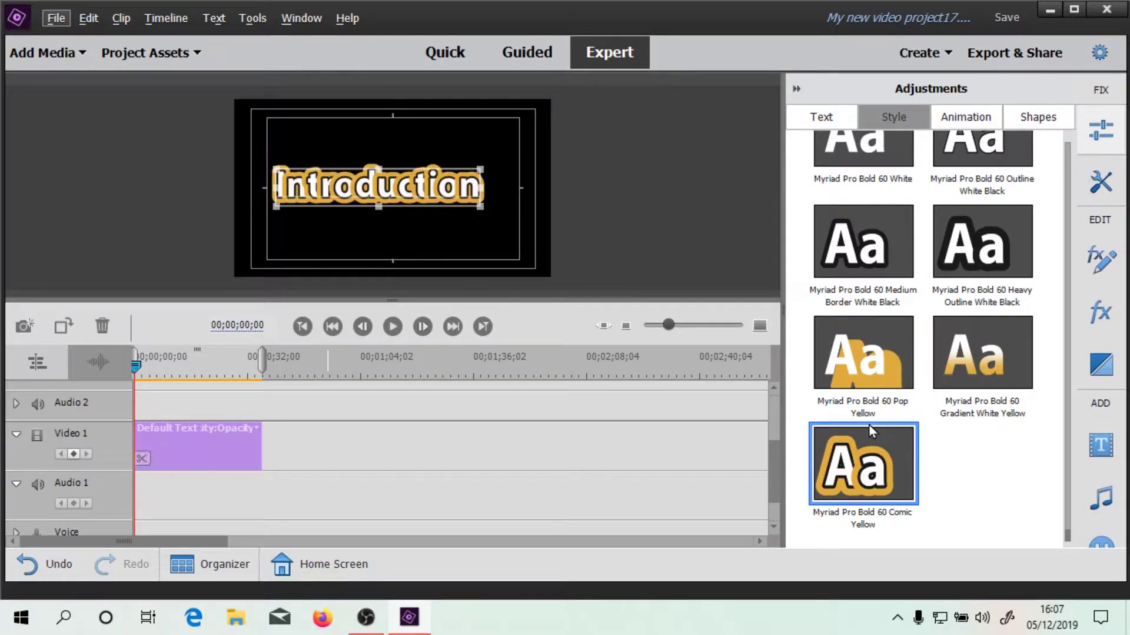
click(994, 357)
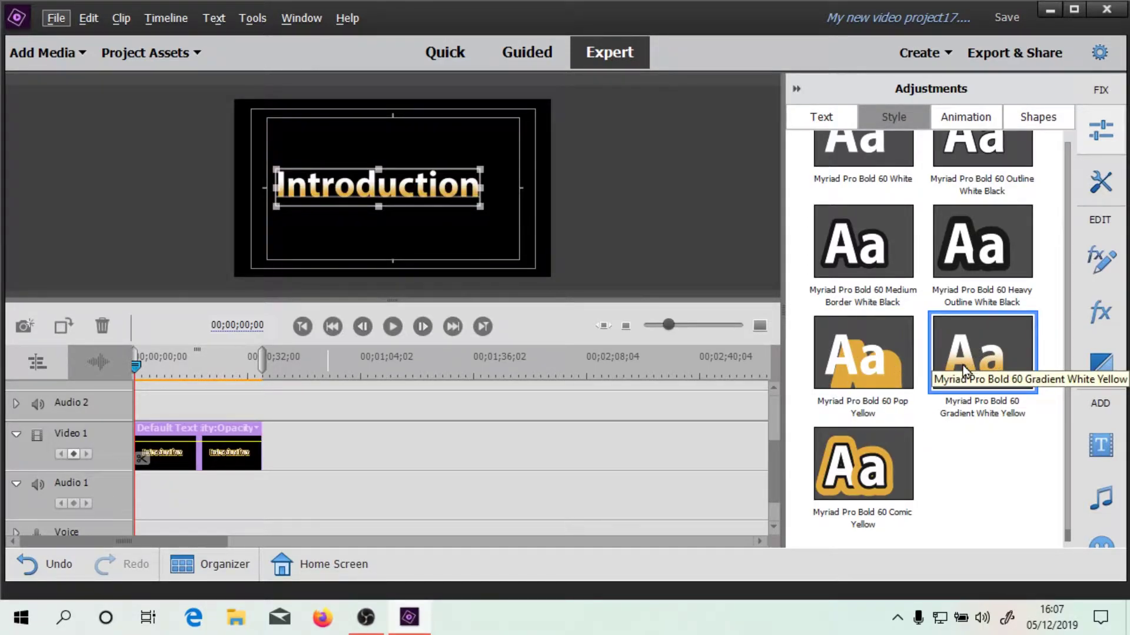
Compare the Myriad Pro Bold 60 heavy outline and medium border styles, and apply Medium Border White Black to the title
click(977, 255)
click(891, 255)
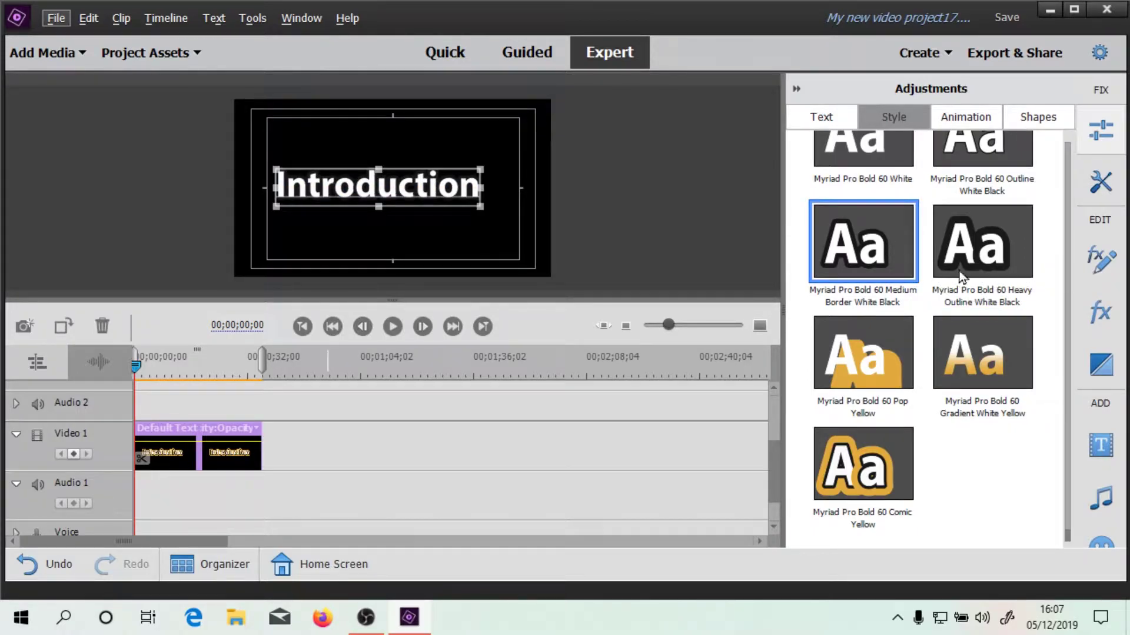
click(979, 272)
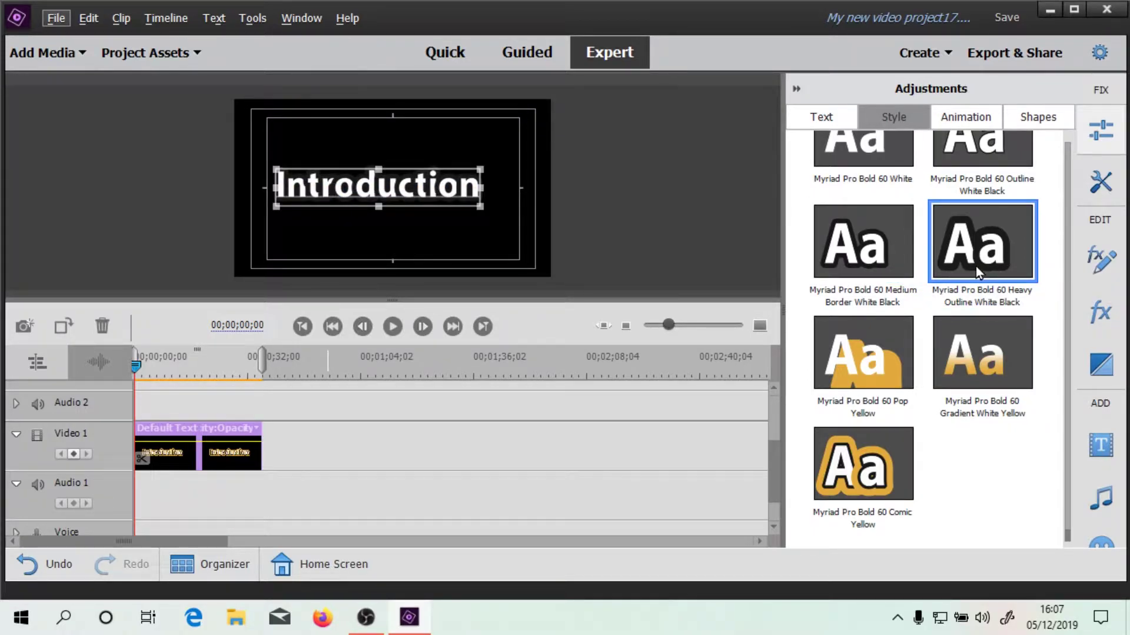
click(911, 262)
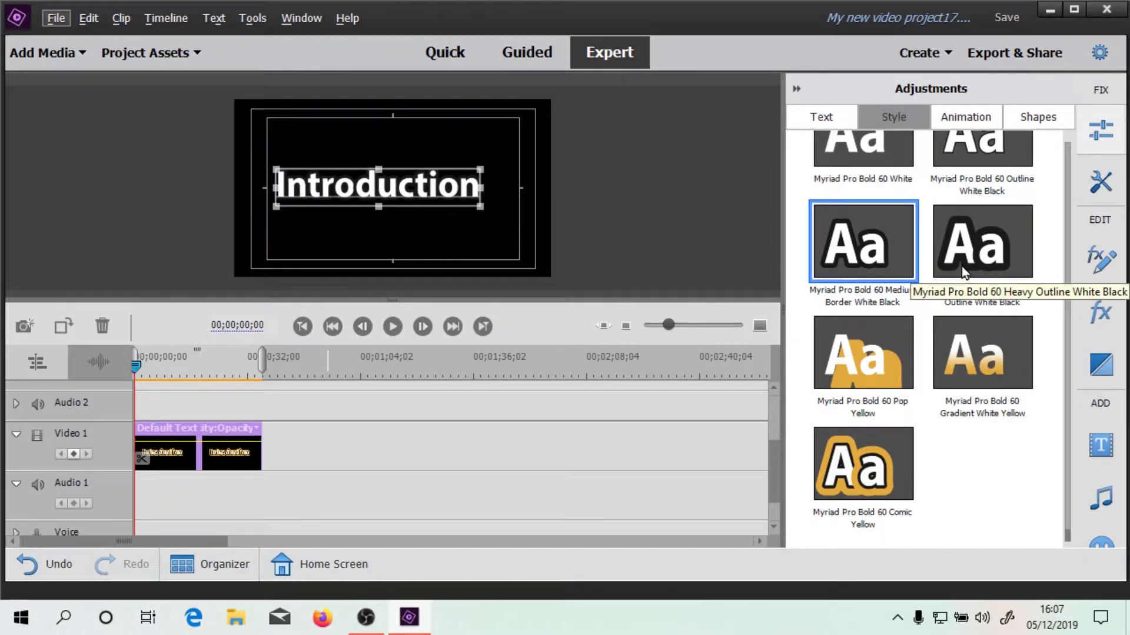
scroll(948, 223, down, 5)
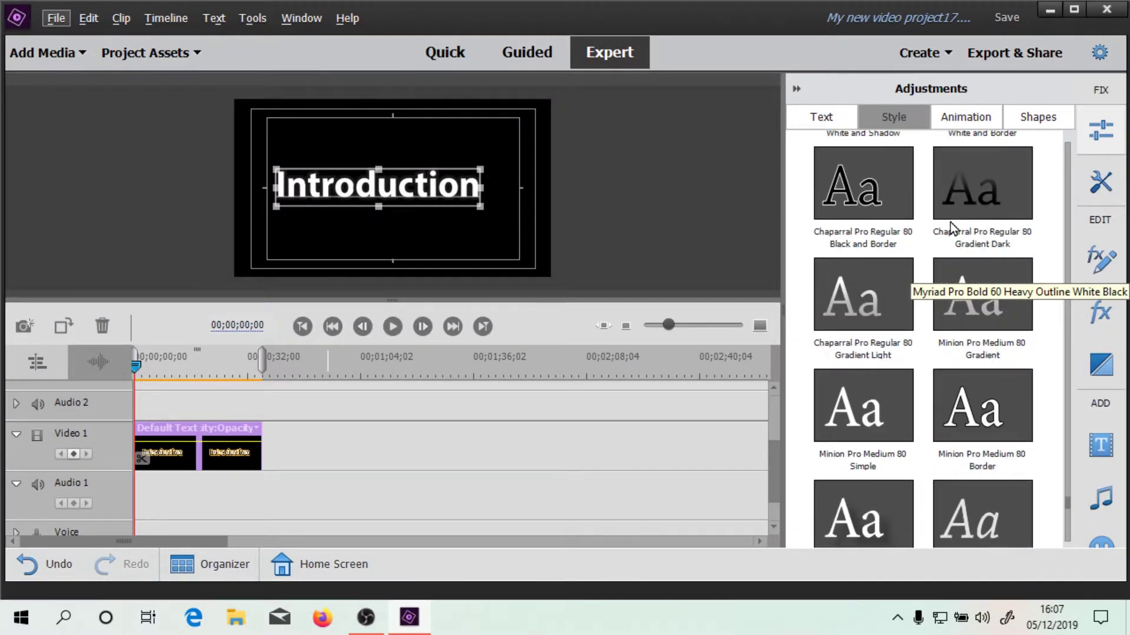
Compare the Minion Pro Medium 80 Gradient and Chaparral Pro Regular 80 Gradient Light styles on the "Introduction" title
click(959, 301)
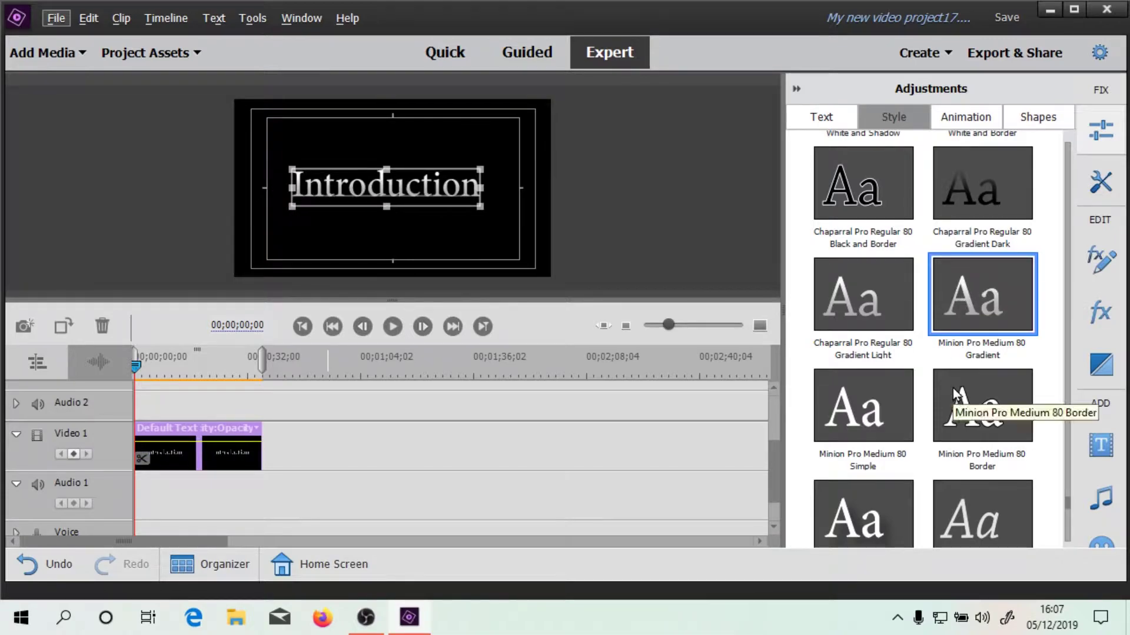
click(882, 316)
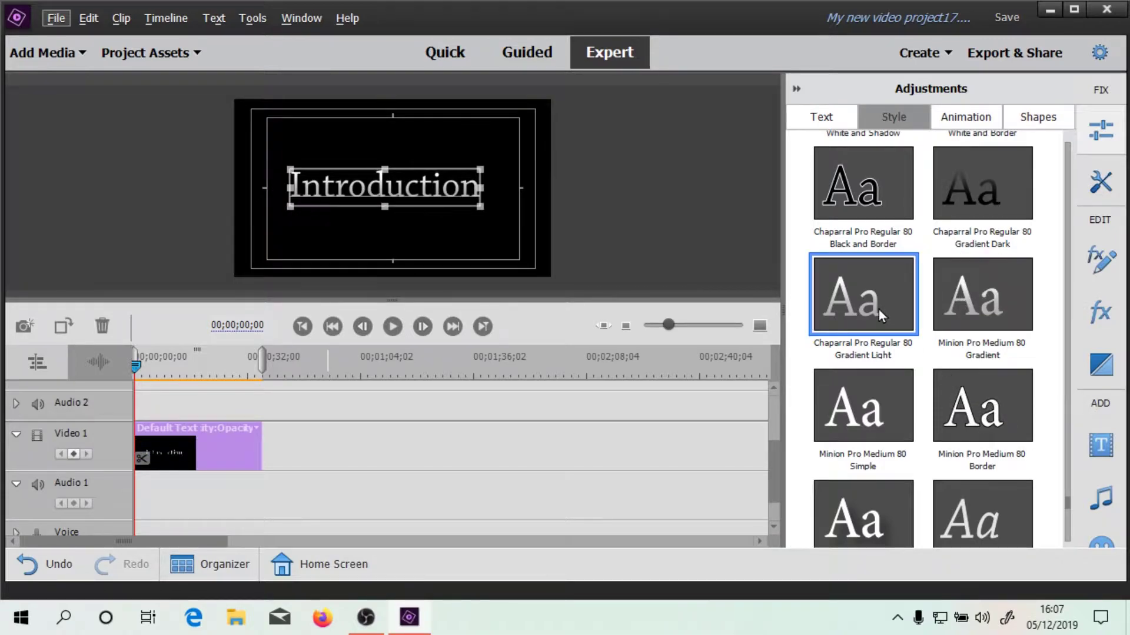
click(974, 300)
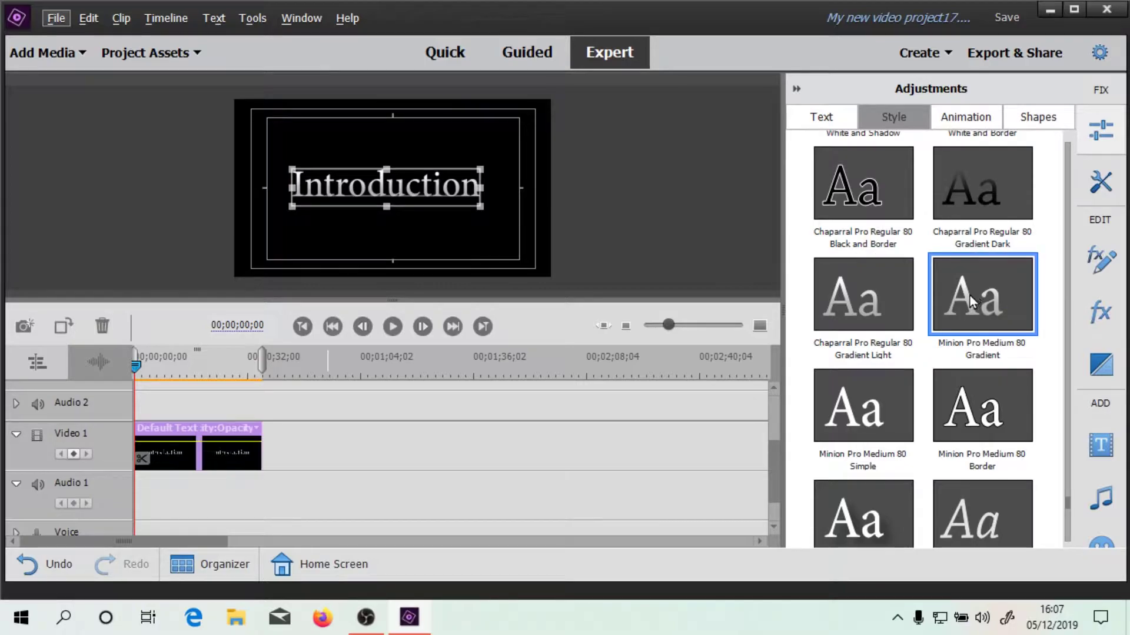
Try the Orator Std Slanted 60 black, shadow and border styles on the "Introduction" title
scroll(968, 287, down, 5)
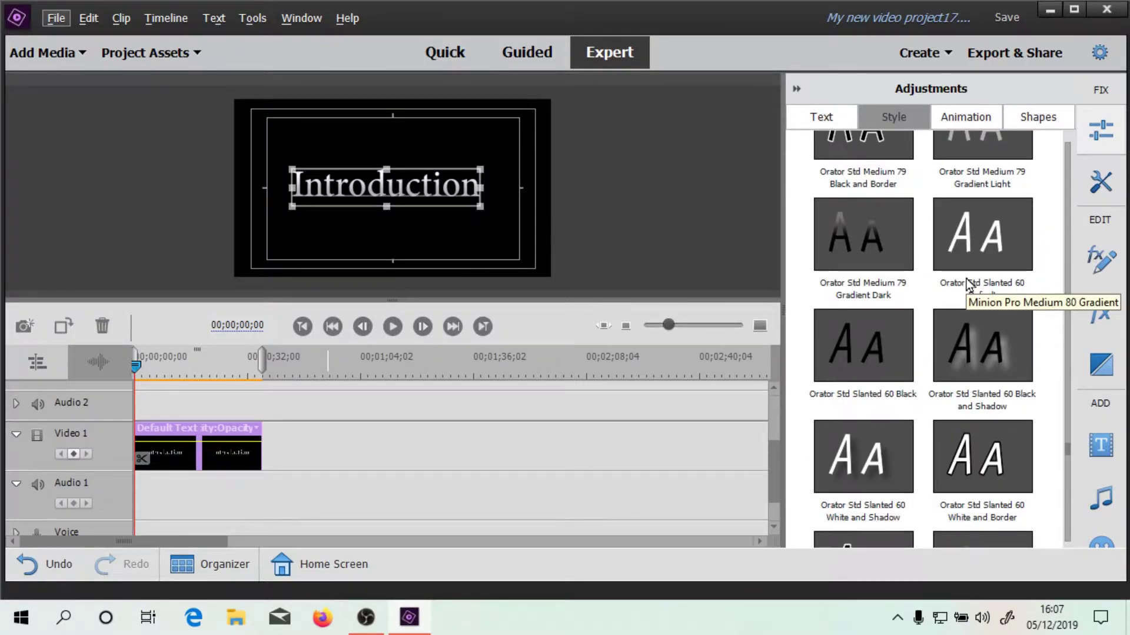
click(958, 340)
click(870, 335)
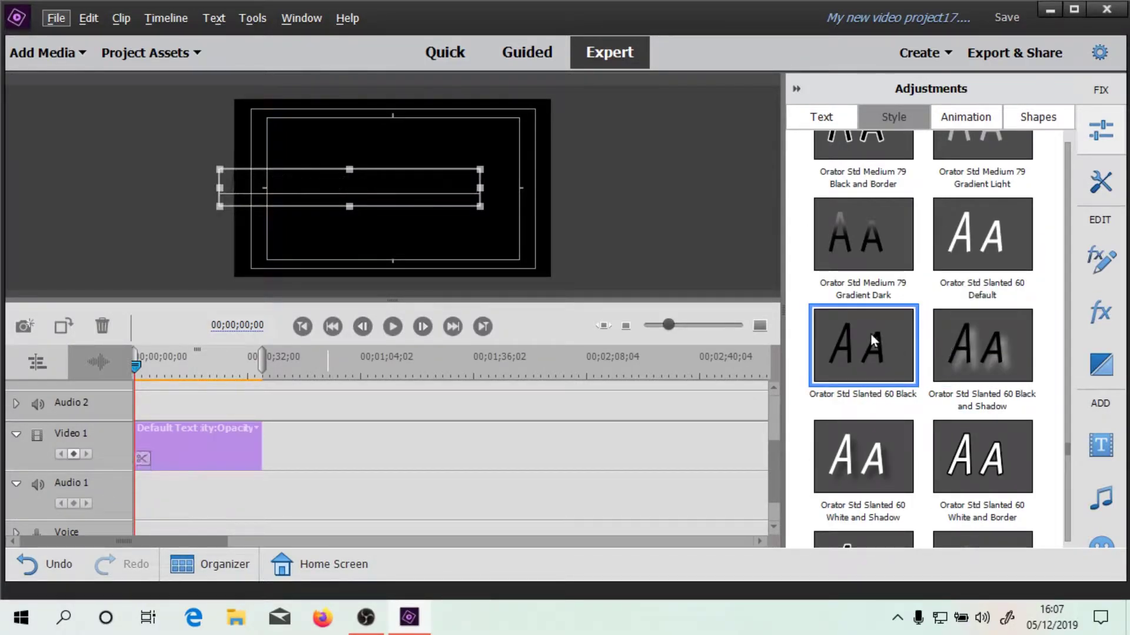
click(859, 419)
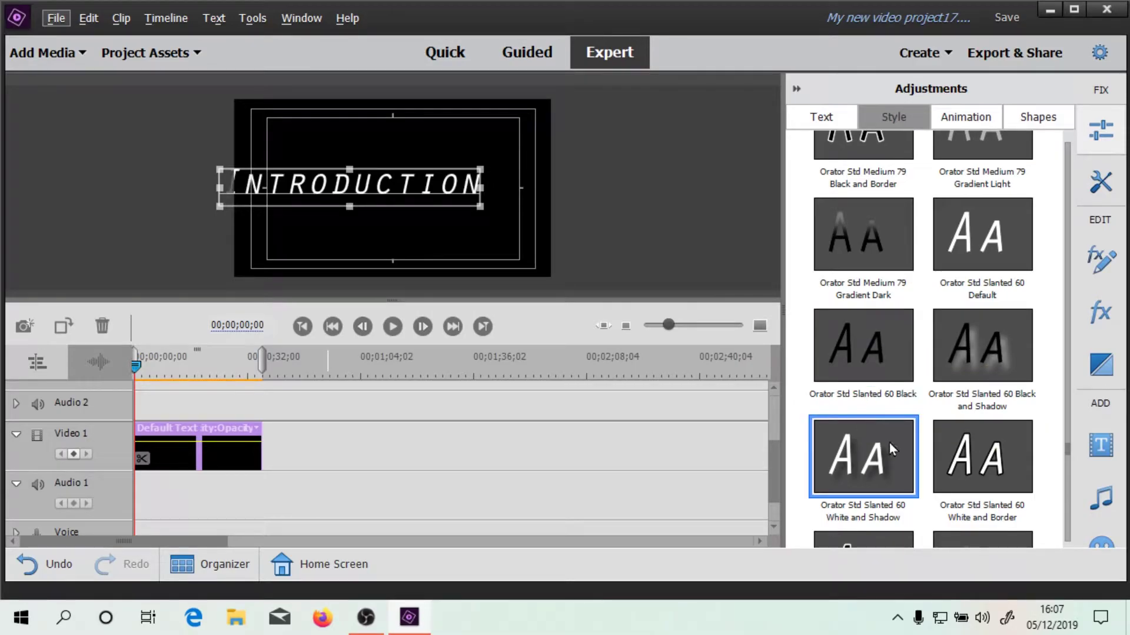
click(955, 466)
Compare the Chaparral Pro Italic 48 styles and apply White and Border to the "Introduction" title
scroll(873, 319, down, 5)
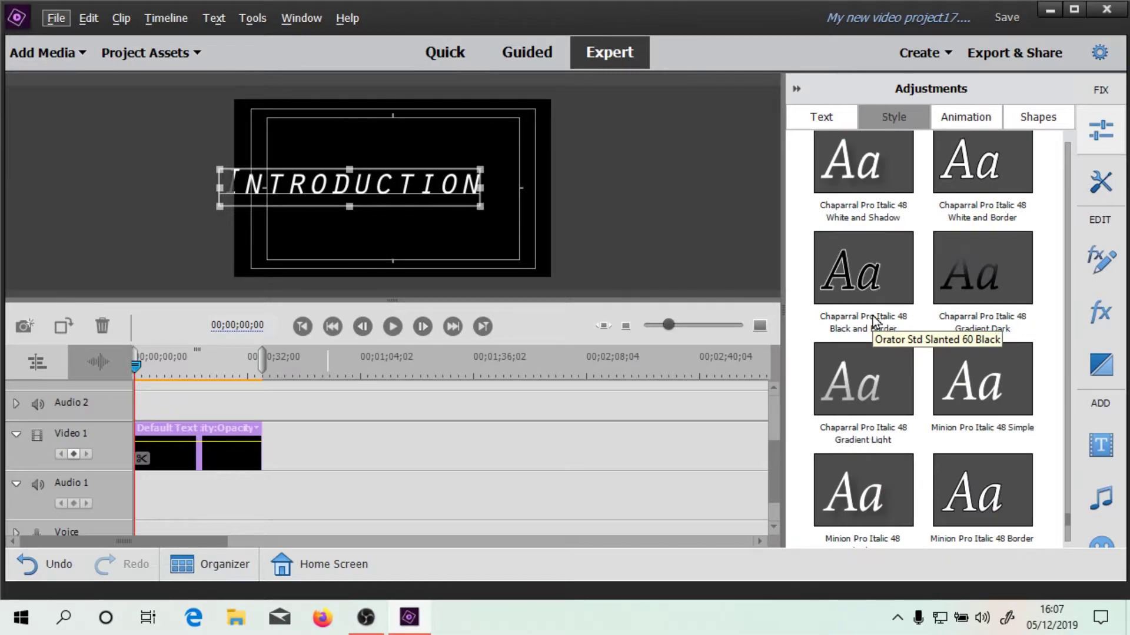
click(952, 286)
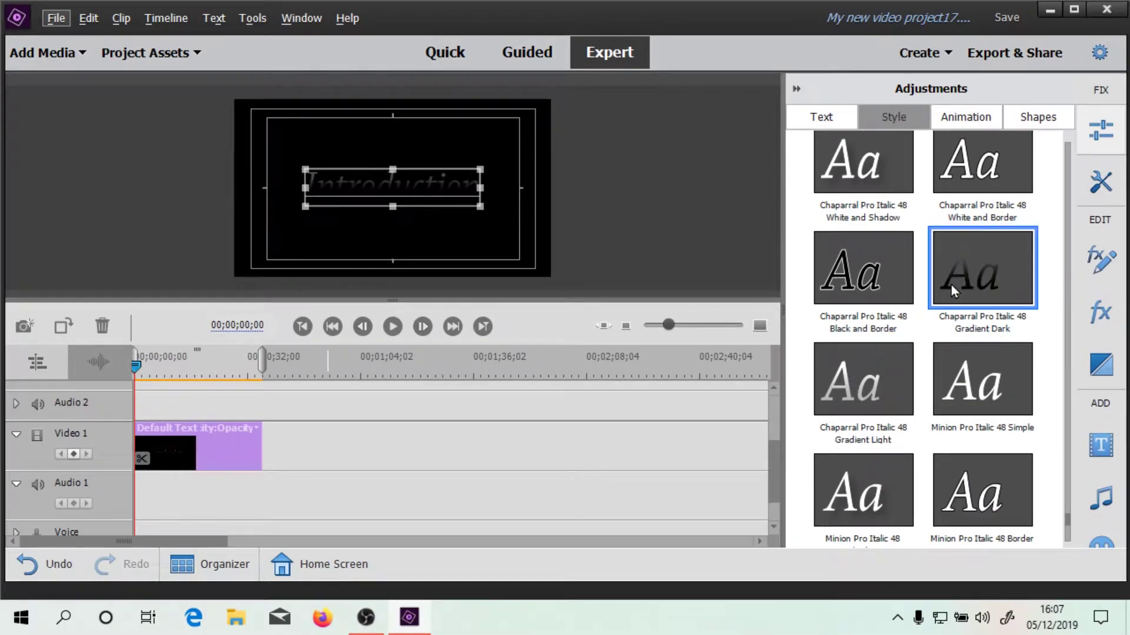
click(977, 176)
click(882, 176)
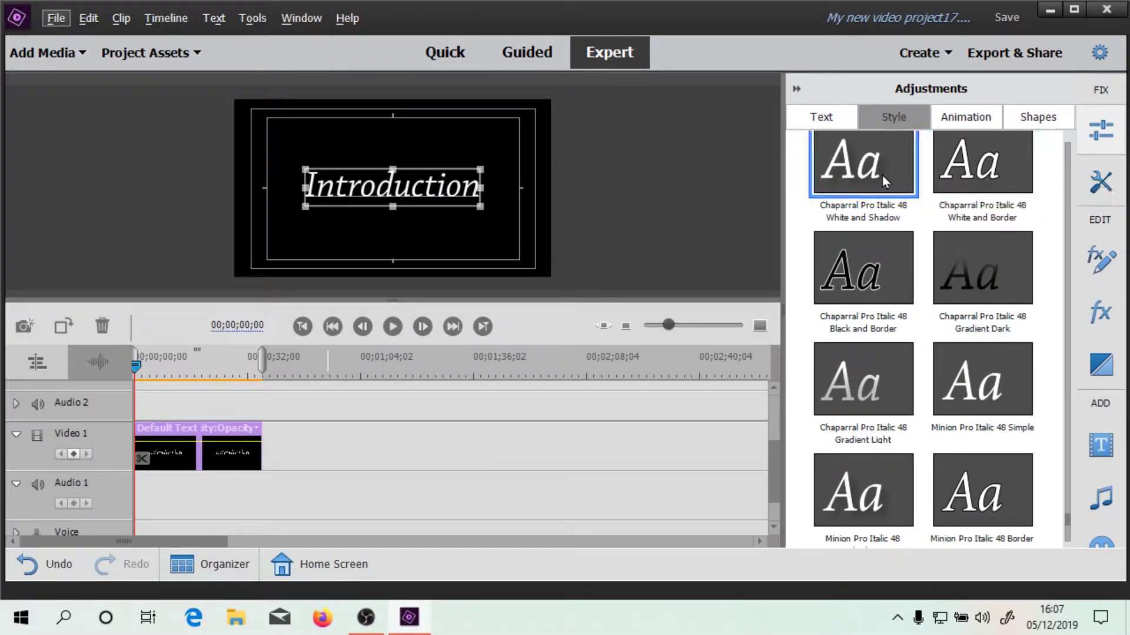
click(941, 177)
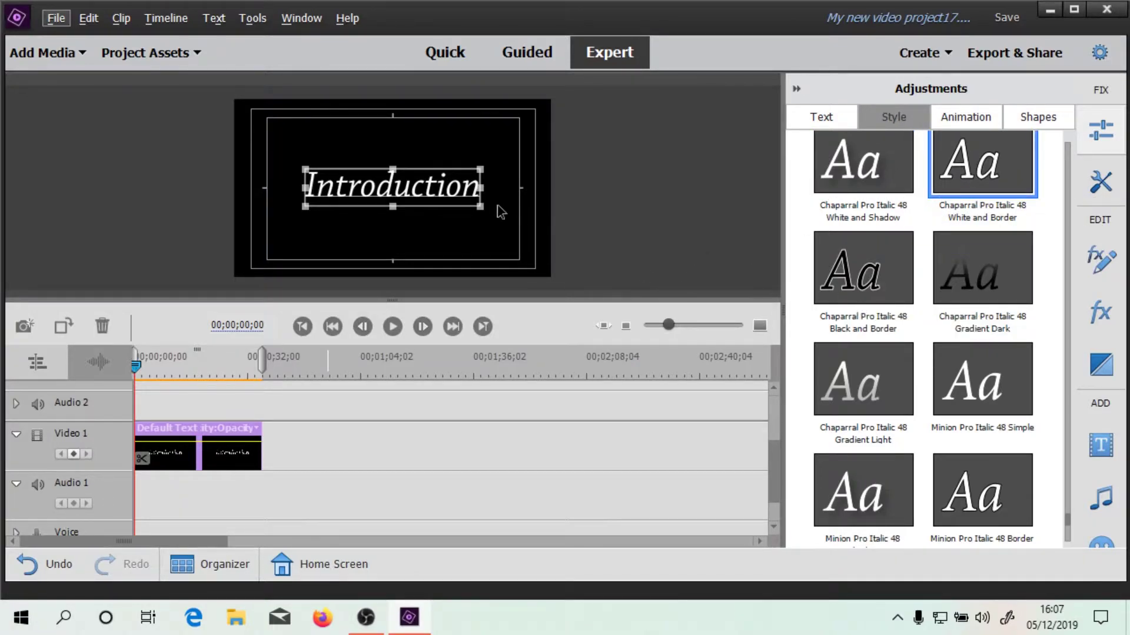
Center the "Introduction" title vertically and horizontally in the frame
click(814, 118)
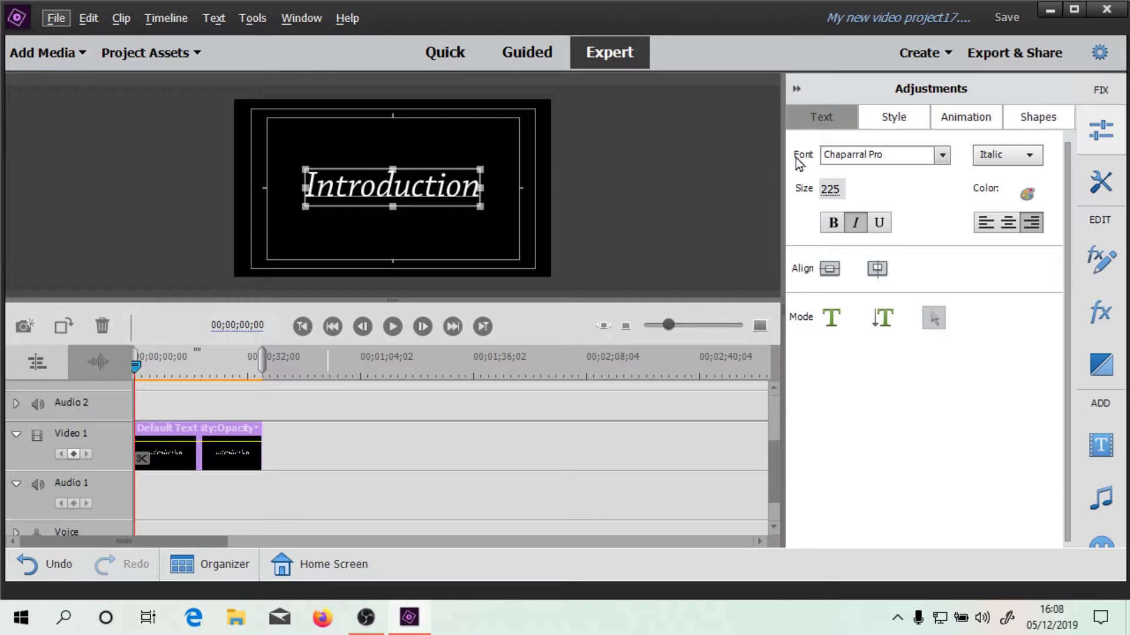
click(836, 277)
click(877, 270)
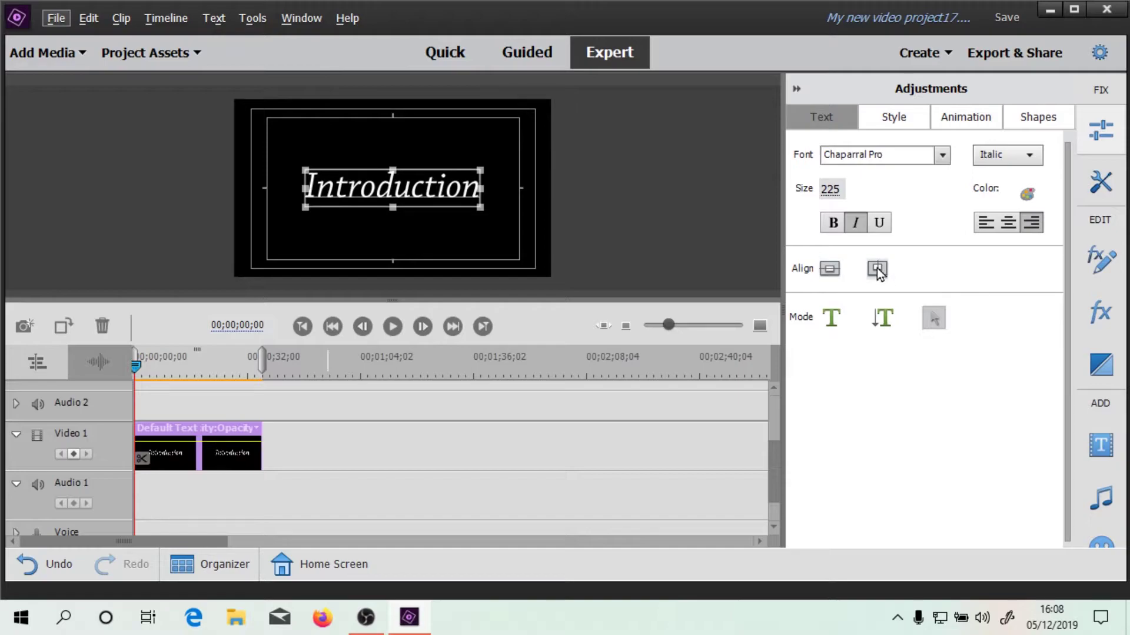
Move the title off-center toward the frame's left edge and align it back to the horizontal and vertical center
key(ctrl+z)
key(ctrl+z)
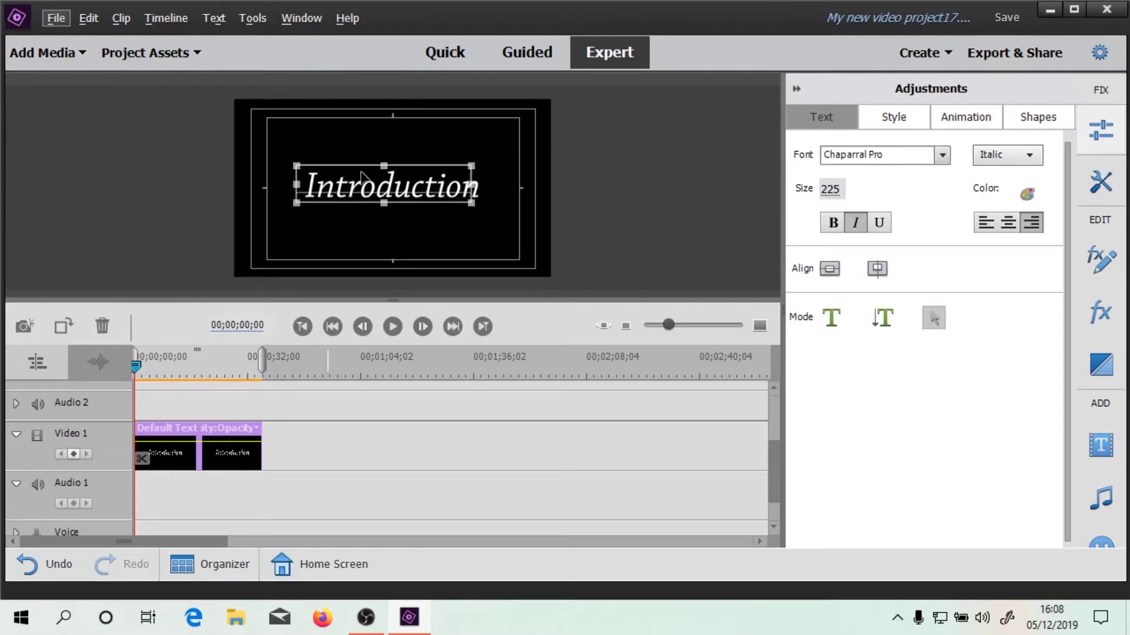
click(877, 269)
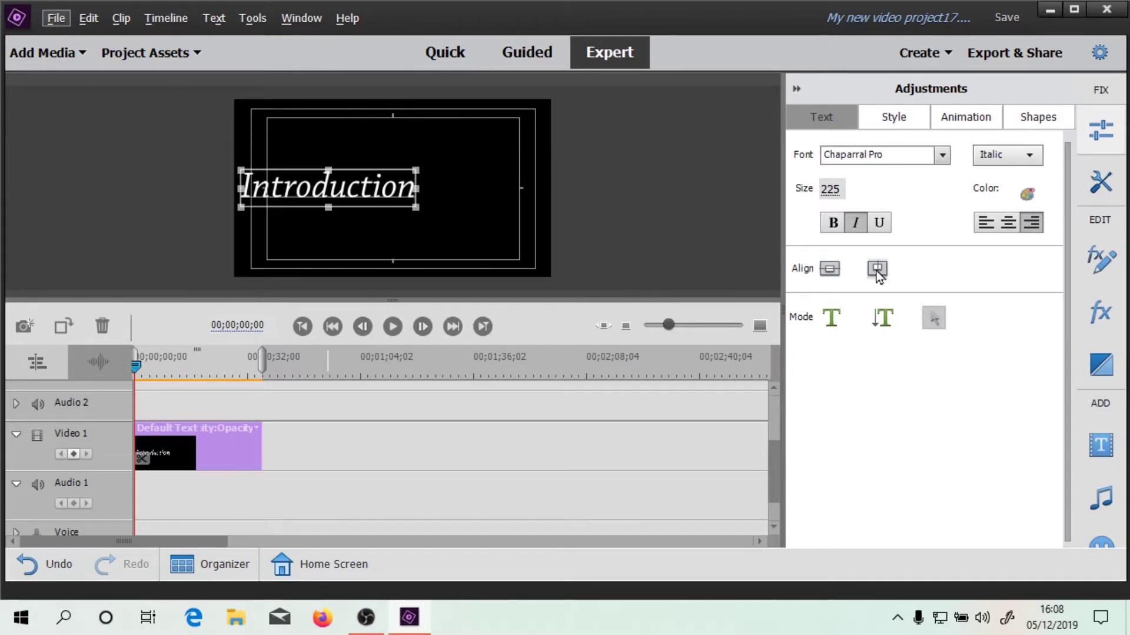
click(830, 269)
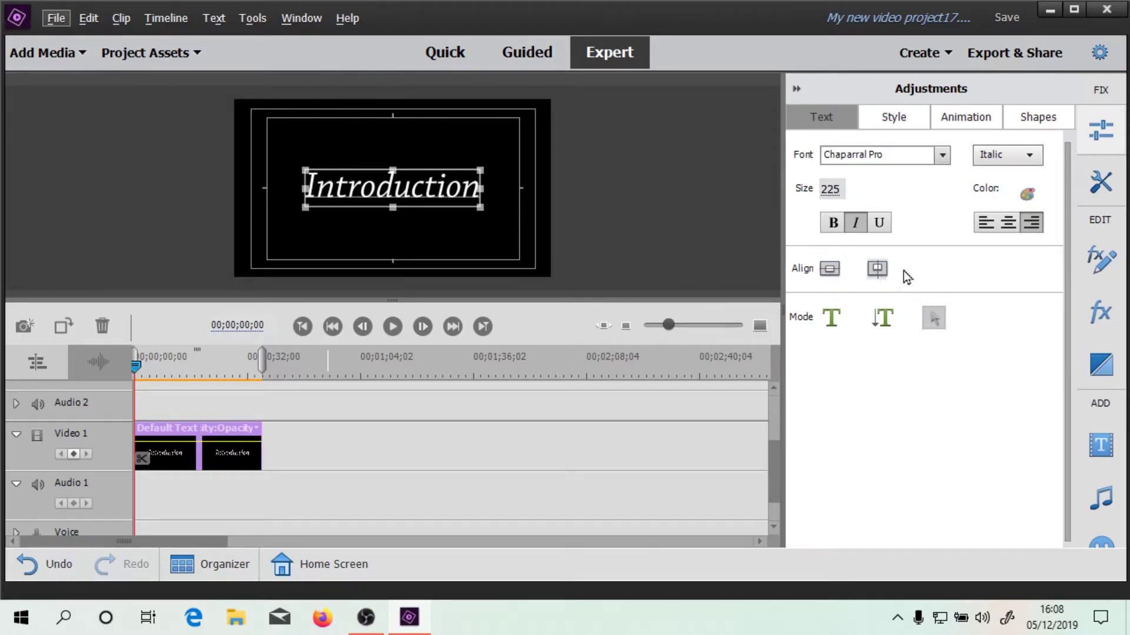
Try centered and left text alignment on the title, and switch its underline on and off again
click(1008, 227)
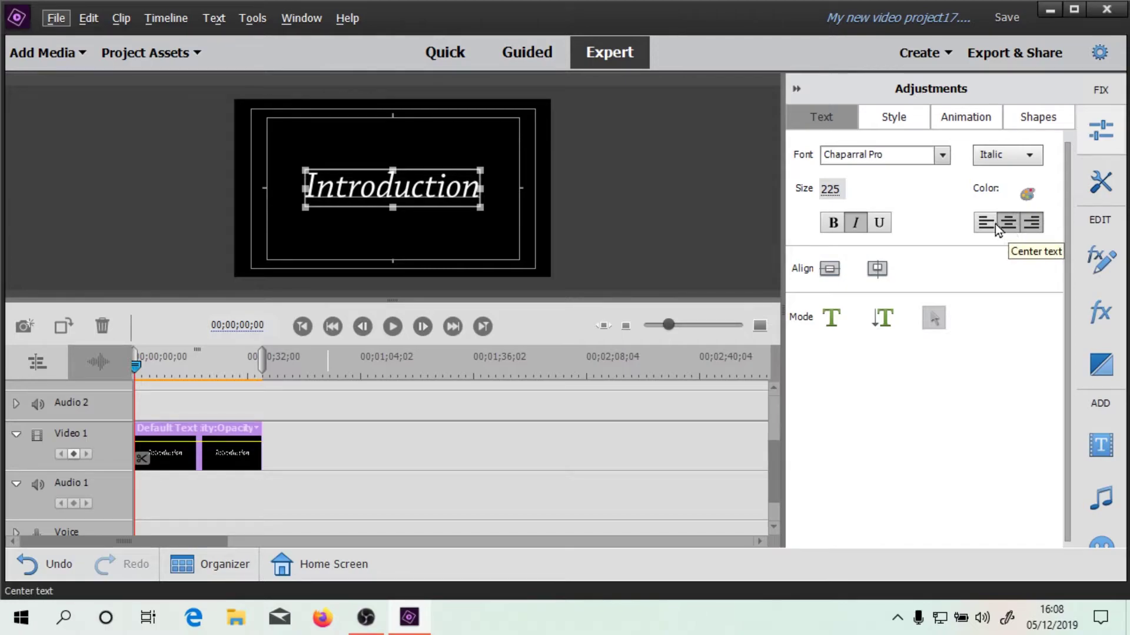
click(986, 224)
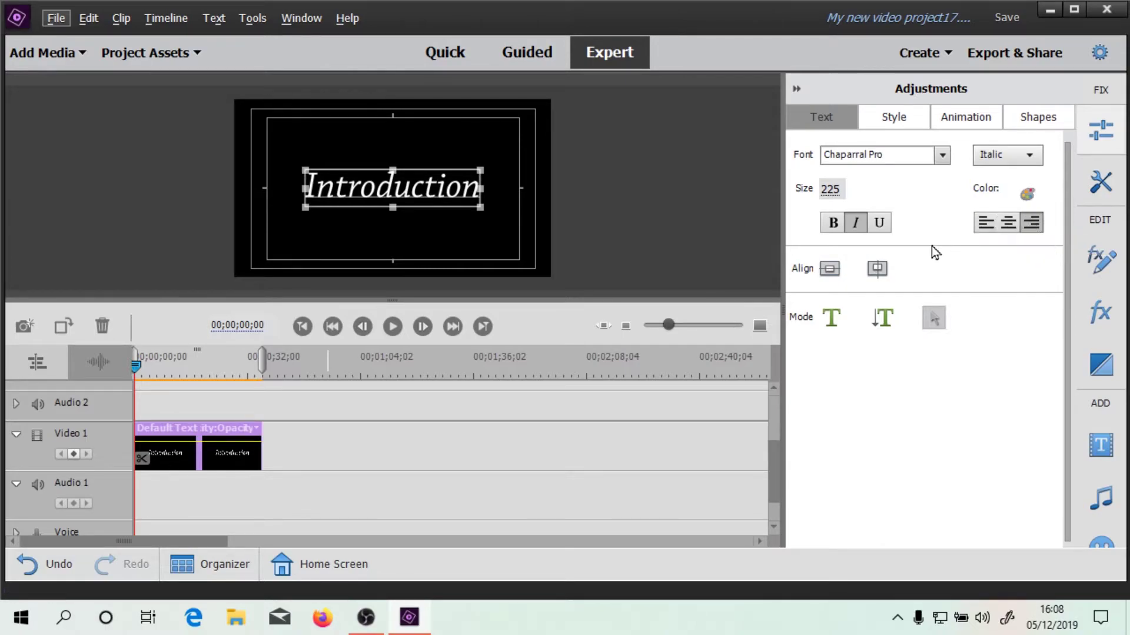
click(879, 222)
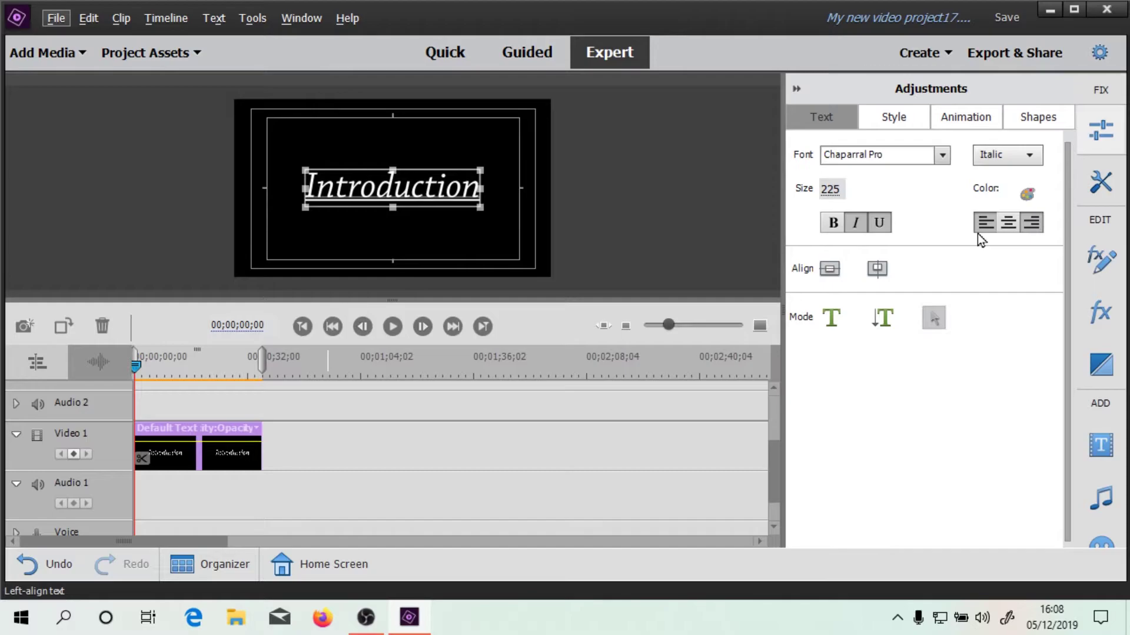
click(879, 223)
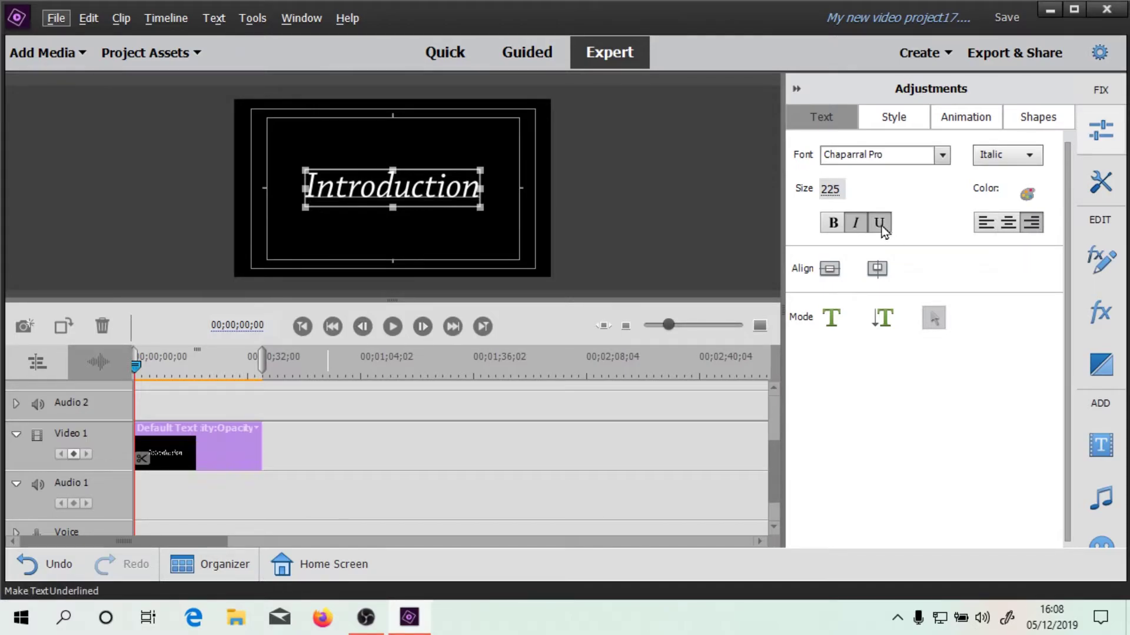
Draw a rounded rectangle above the "Introduction" text and stretch it downward until it covers the text
click(899, 122)
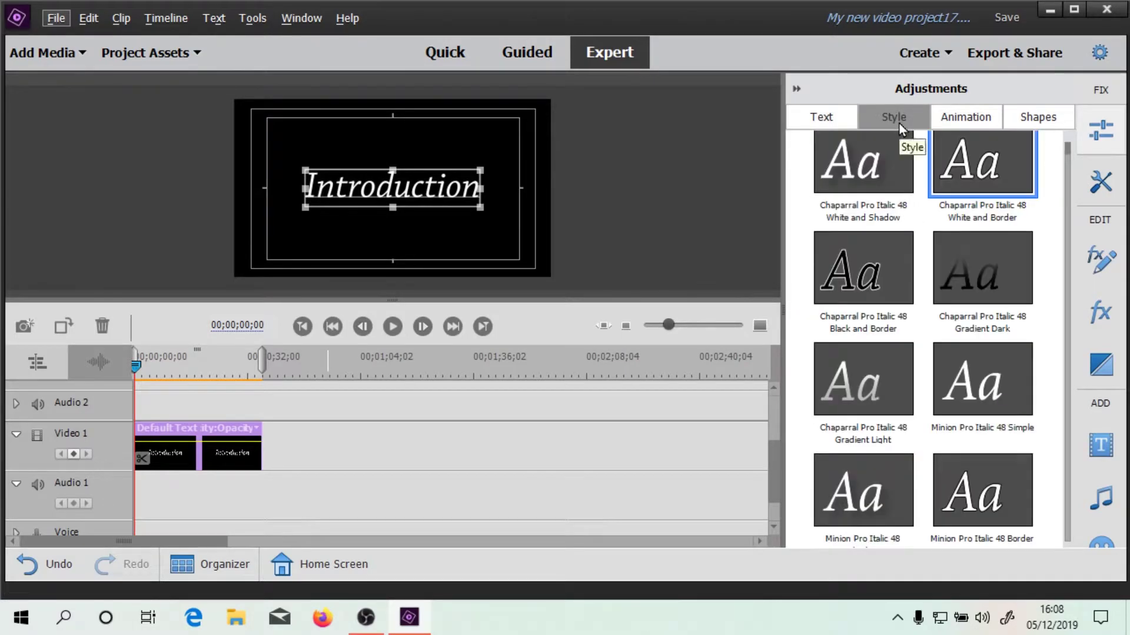
click(949, 122)
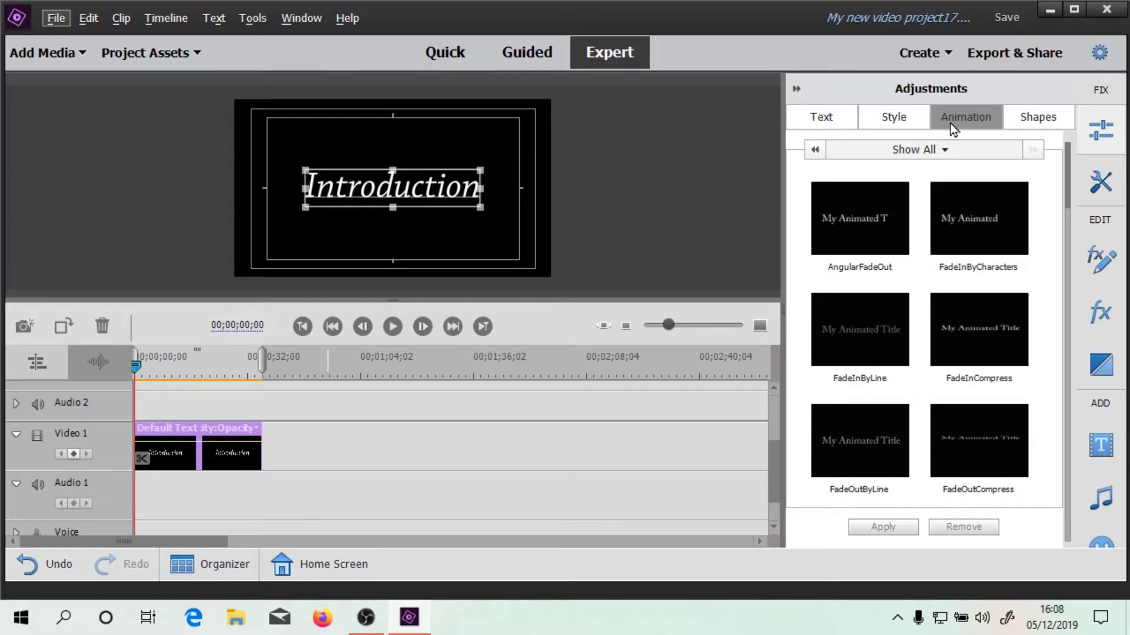
click(1021, 119)
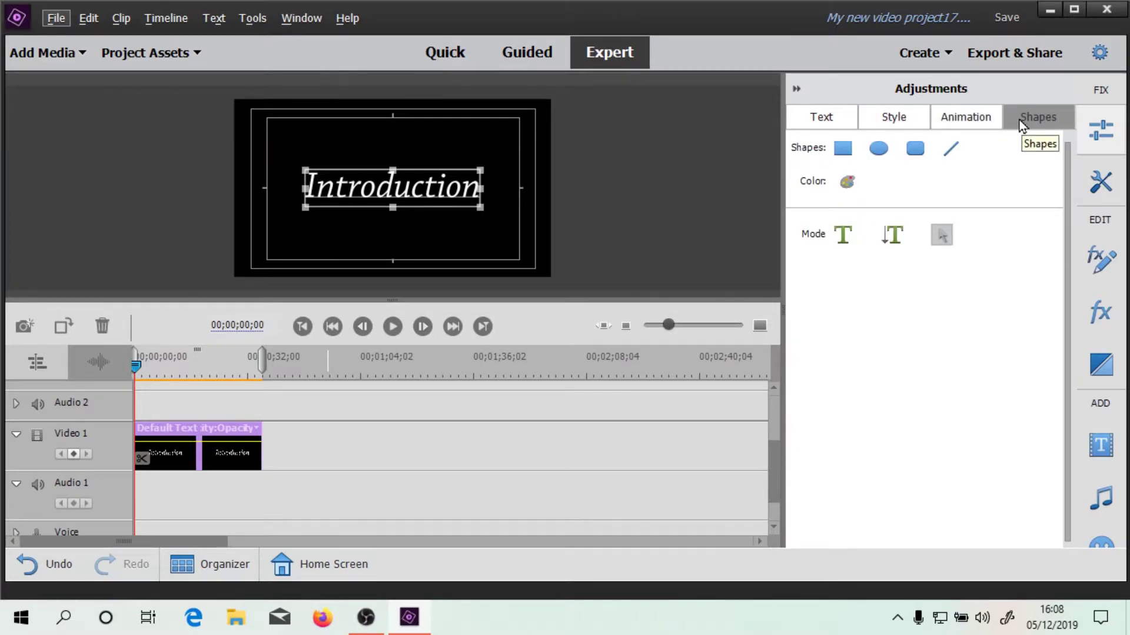
click(919, 151)
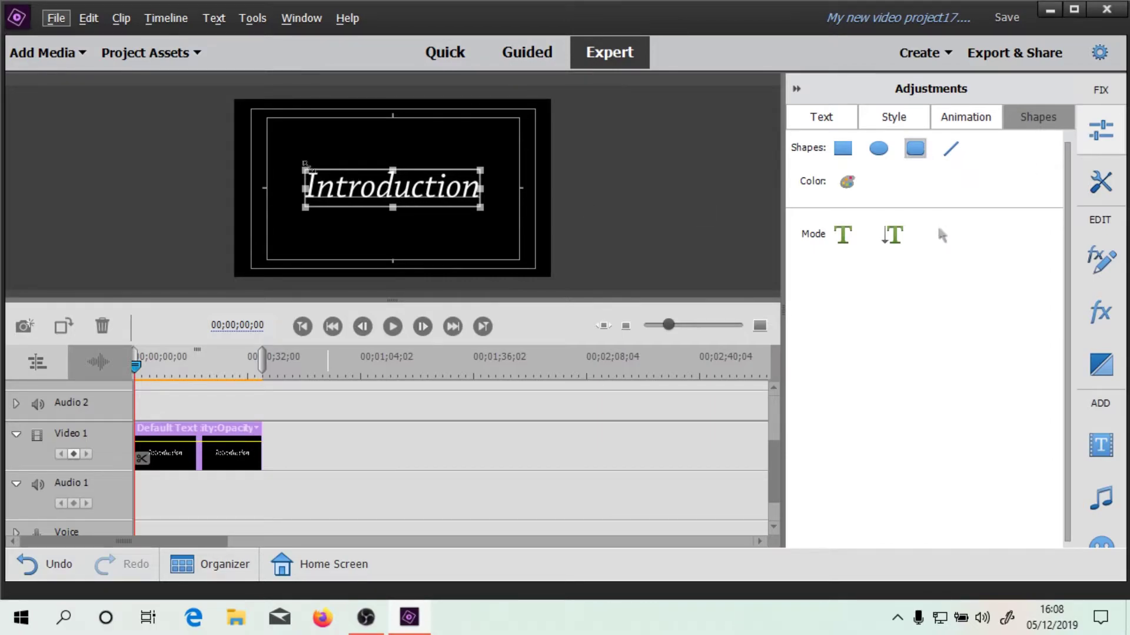
drag(291, 156, 496, 133)
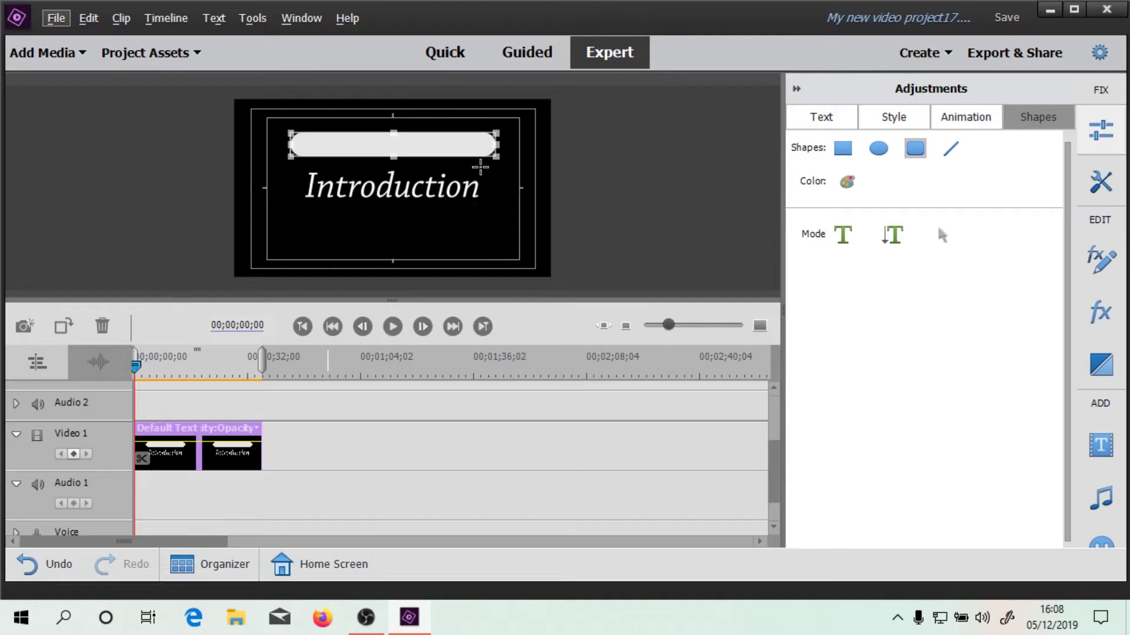
drag(494, 155, 494, 214)
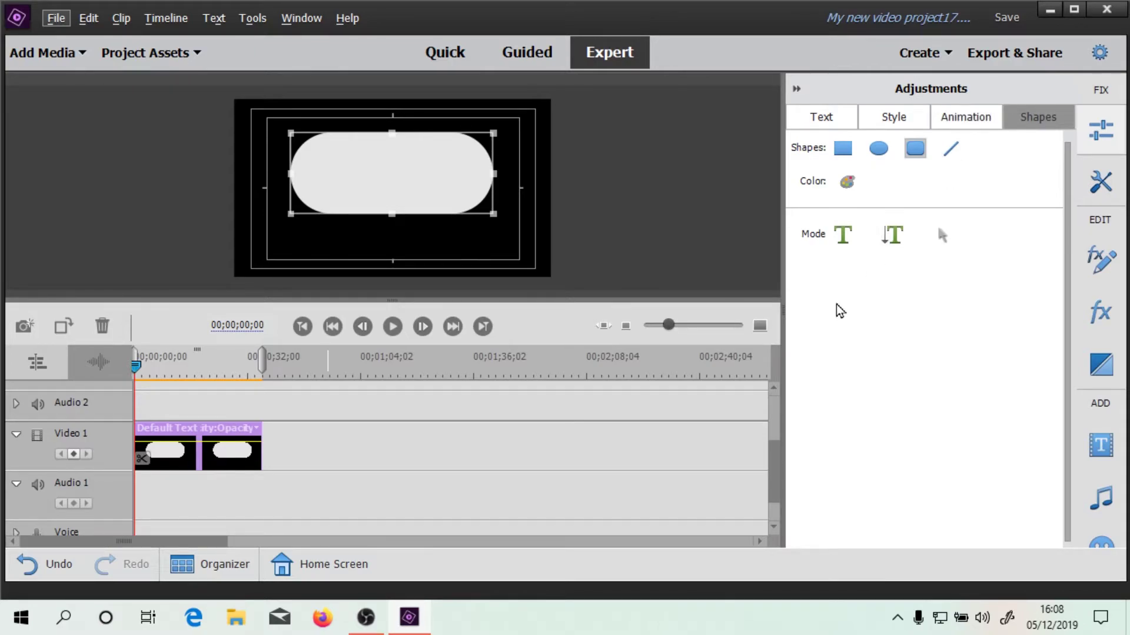
Move the rounded rectangle down and to the right off the "Introduction" text, and delete it
click(941, 120)
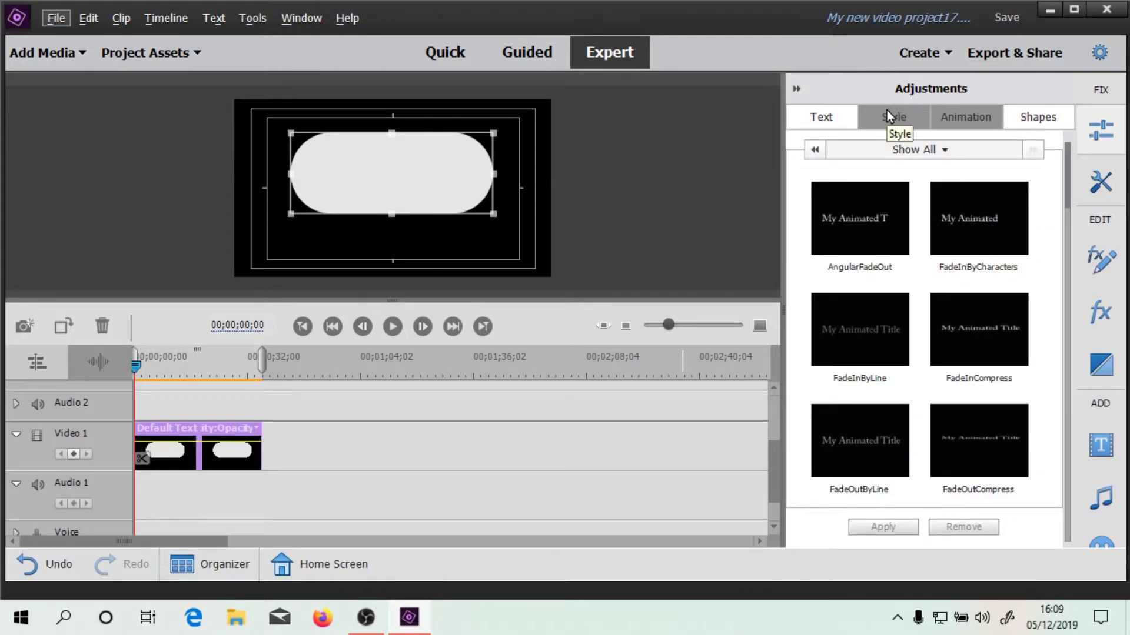
click(824, 116)
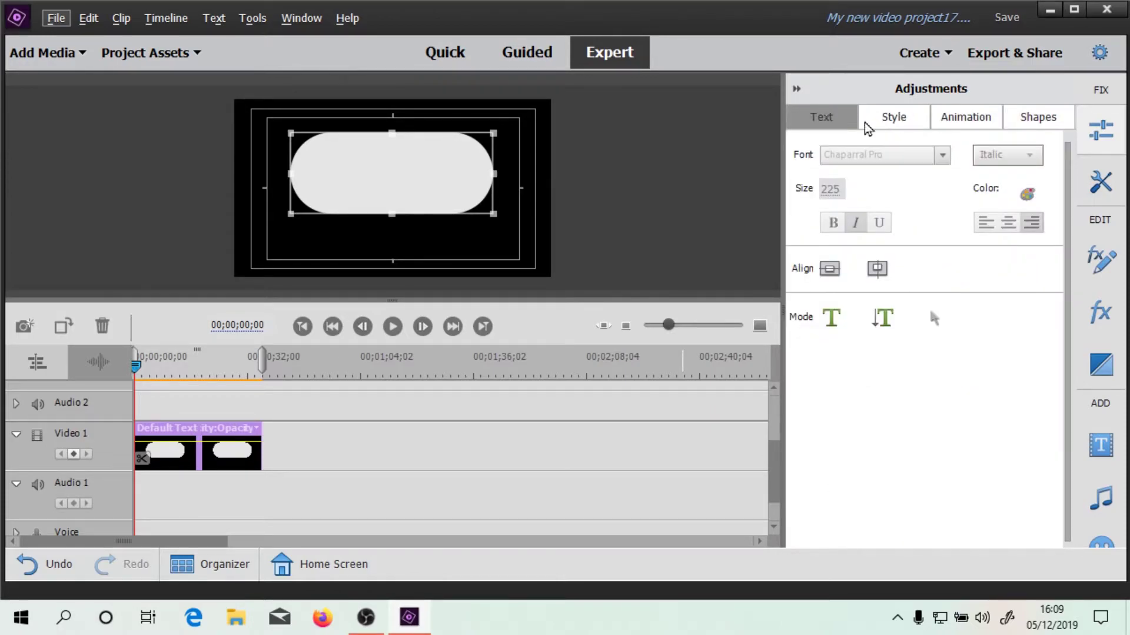
click(1037, 117)
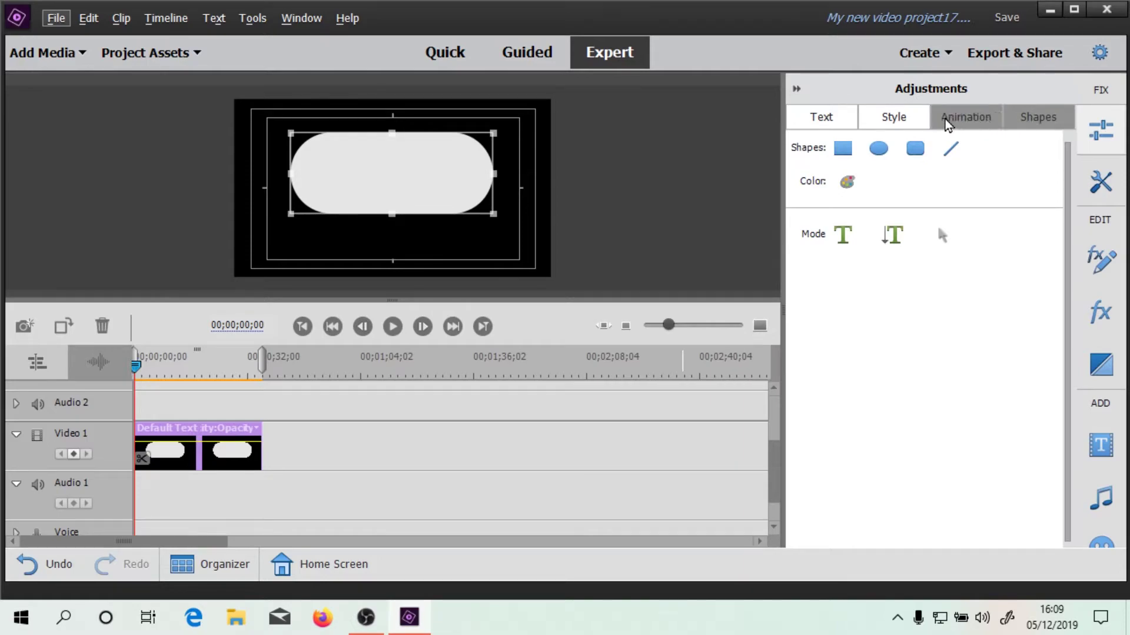
drag(438, 145, 462, 205)
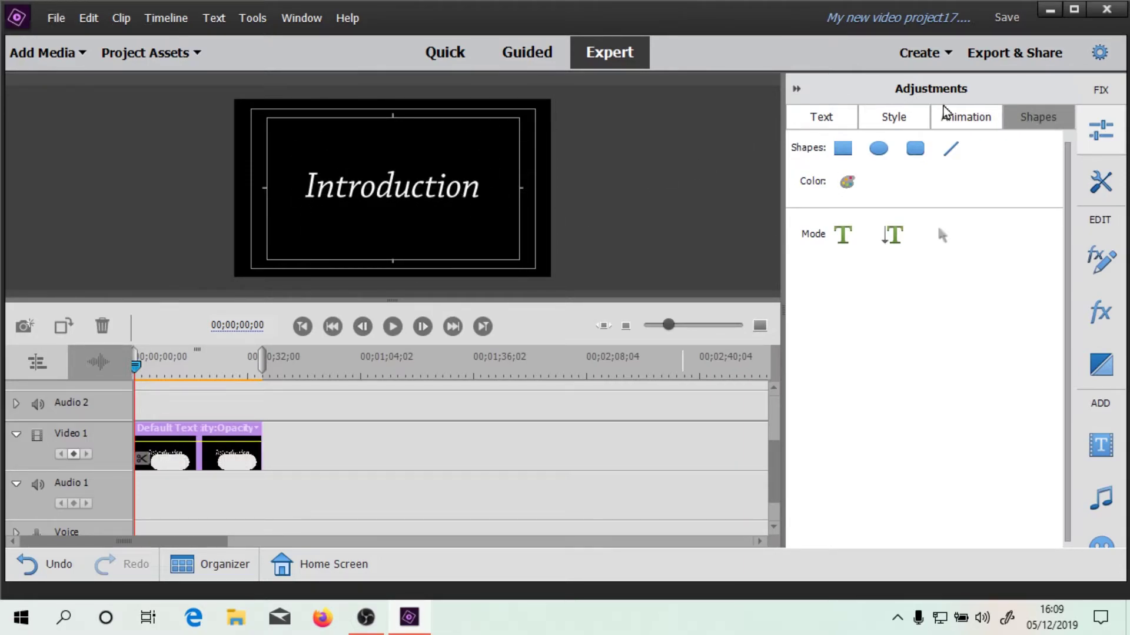
Give the title text a 4 Color Gradient with light green (R 177, G 255, B 158) in its upper-left corner
click(848, 184)
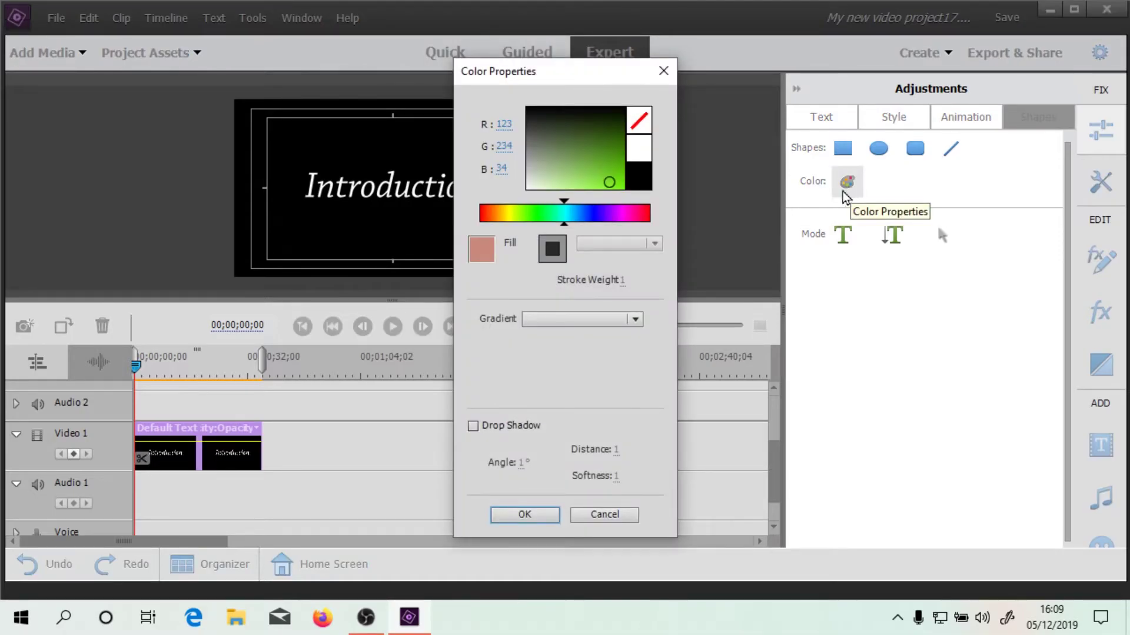
drag(564, 87, 663, 98)
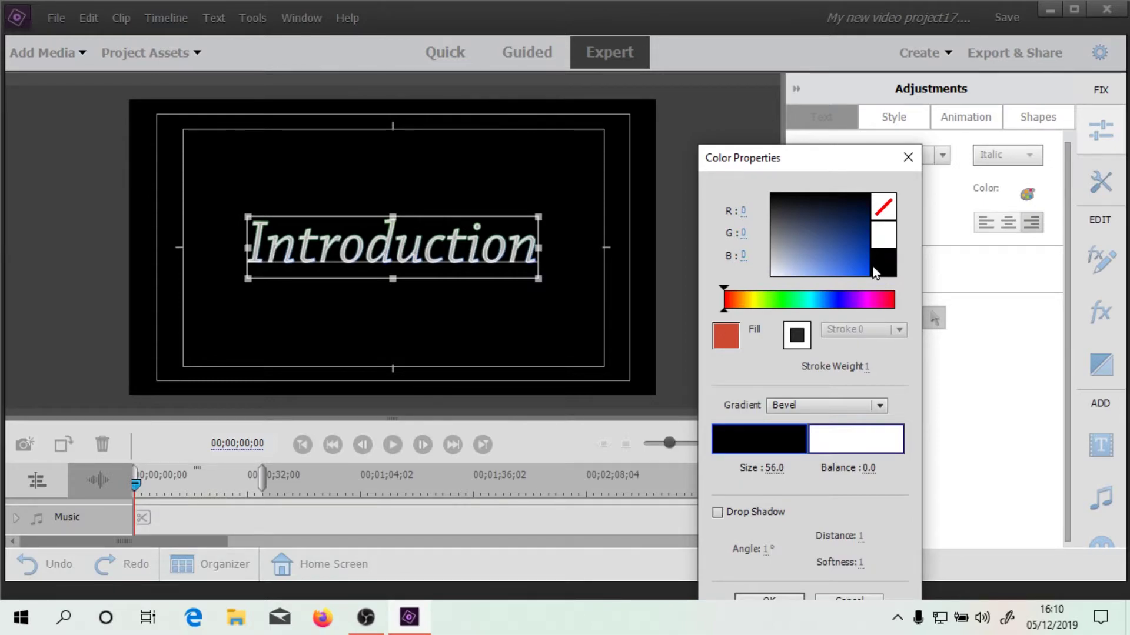
click(810, 406)
click(801, 482)
mouse_move(806, 294)
mouse_down()
mouse_move(779, 294)
mouse_move(857, 256)
mouse_move(832, 264)
mouse_move(855, 257)
mouse_move(863, 190)
mouse_move(857, 279)
mouse_move(857, 239)
mouse_move(849, 284)
mouse_move(800, 248)
mouse_move(809, 284)
mouse_up()
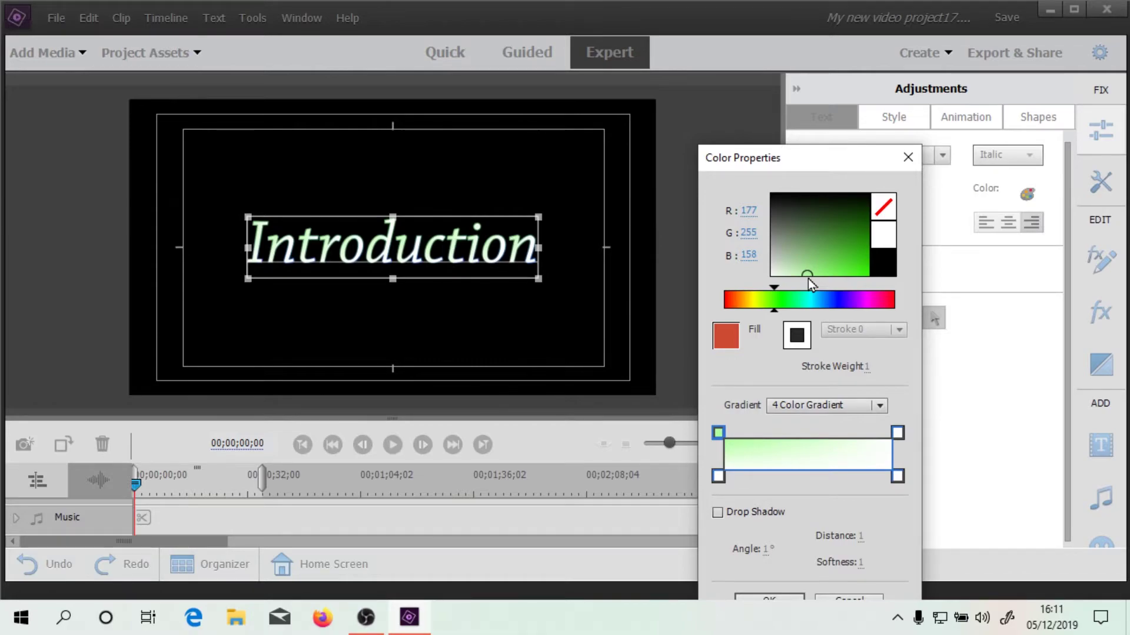
Switch the text to a Radial Gradient, spread its color stops to both ends, and set the right stop to R 225, G 255, B 0
click(803, 406)
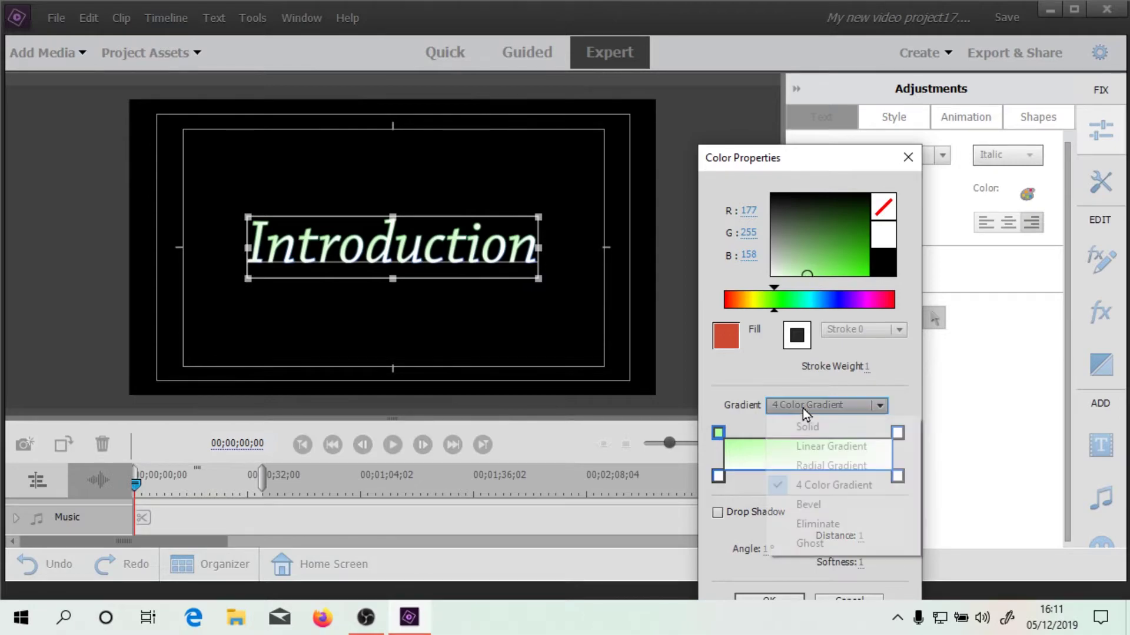
click(814, 466)
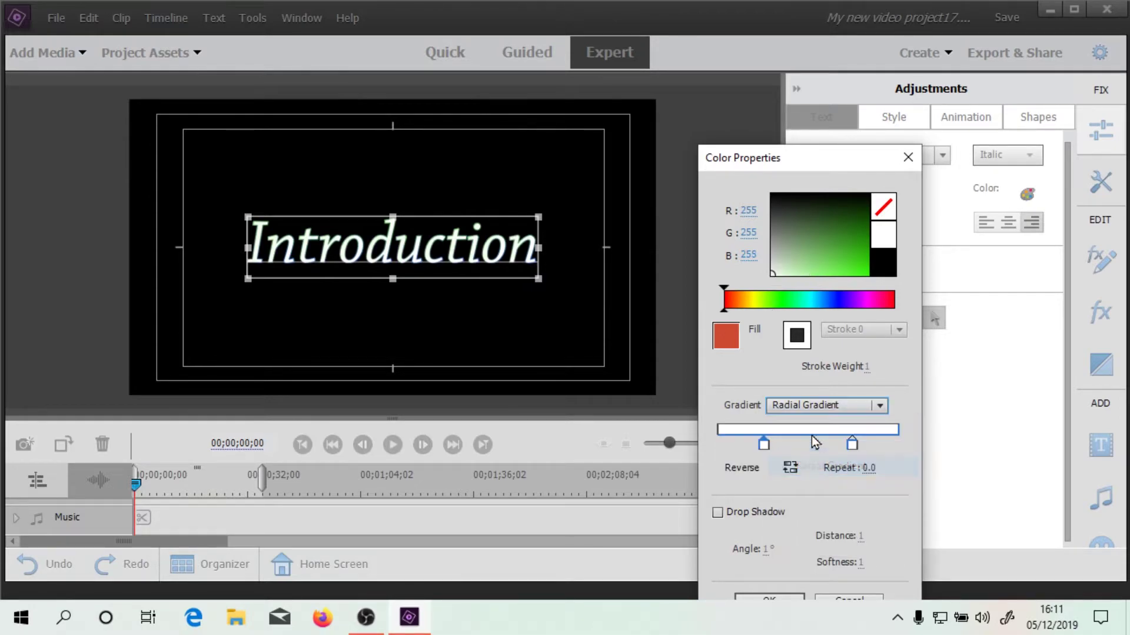
drag(764, 444, 719, 441)
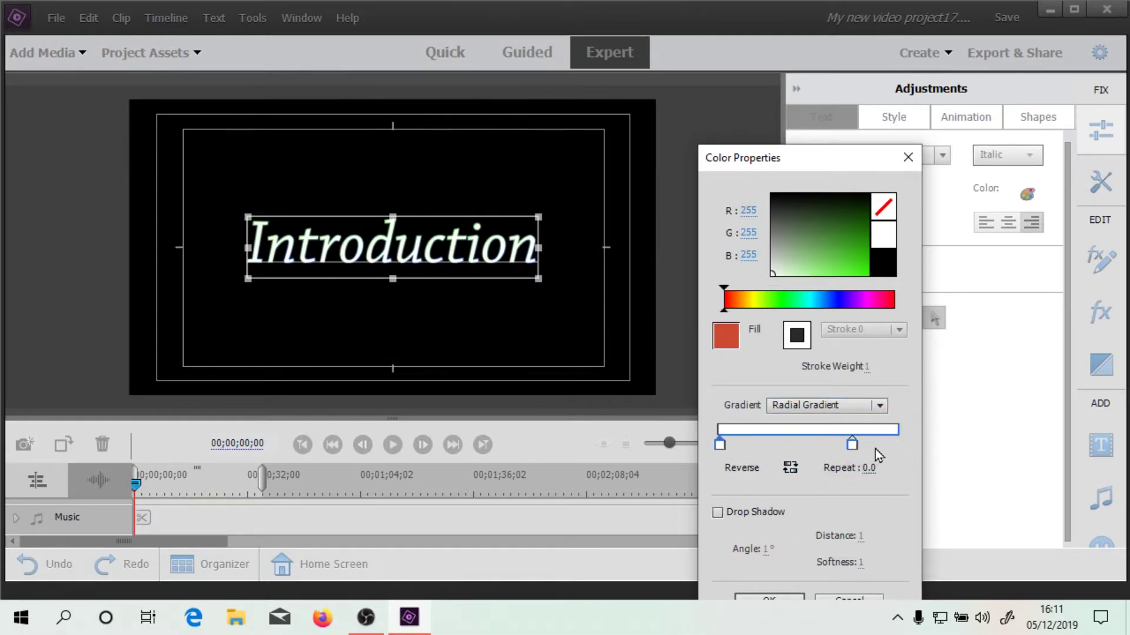
click(902, 440)
click(754, 306)
mouse_move(824, 252)
mouse_down()
mouse_move(824, 285)
mouse_move(869, 283)
mouse_up()
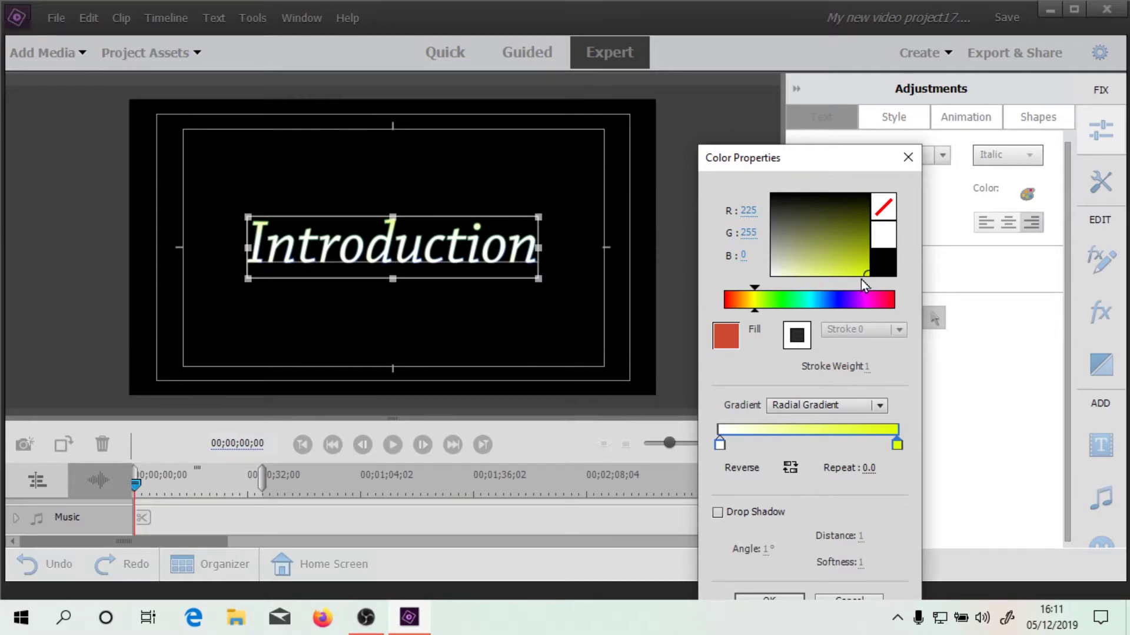
Set the radial gradient's left stop to a muted blue-violet with R 129, G 120, B 194
click(719, 445)
drag(765, 303, 839, 310)
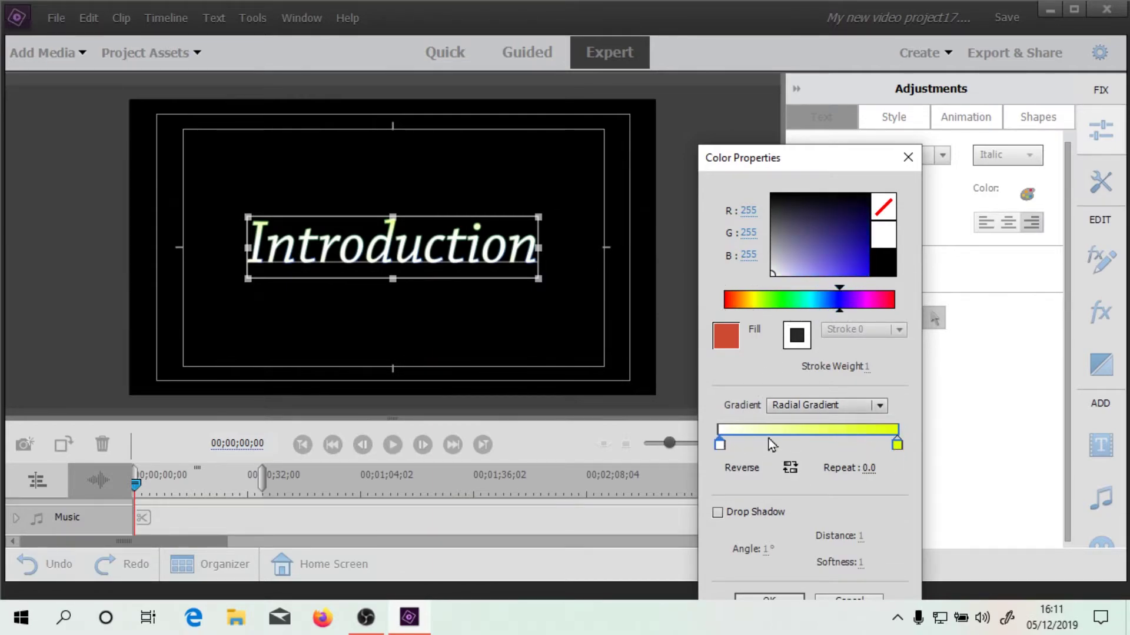
drag(838, 253, 802, 232)
drag(850, 270, 807, 259)
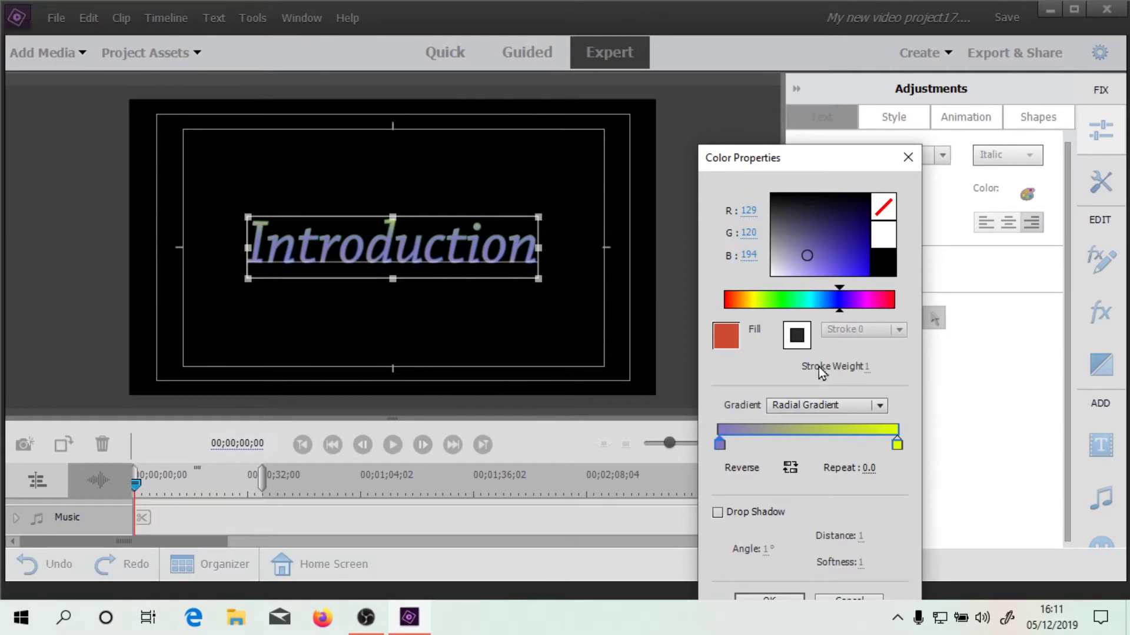
Switch between the text's stroke and fill color settings, and close the color properties with the fill active
click(795, 340)
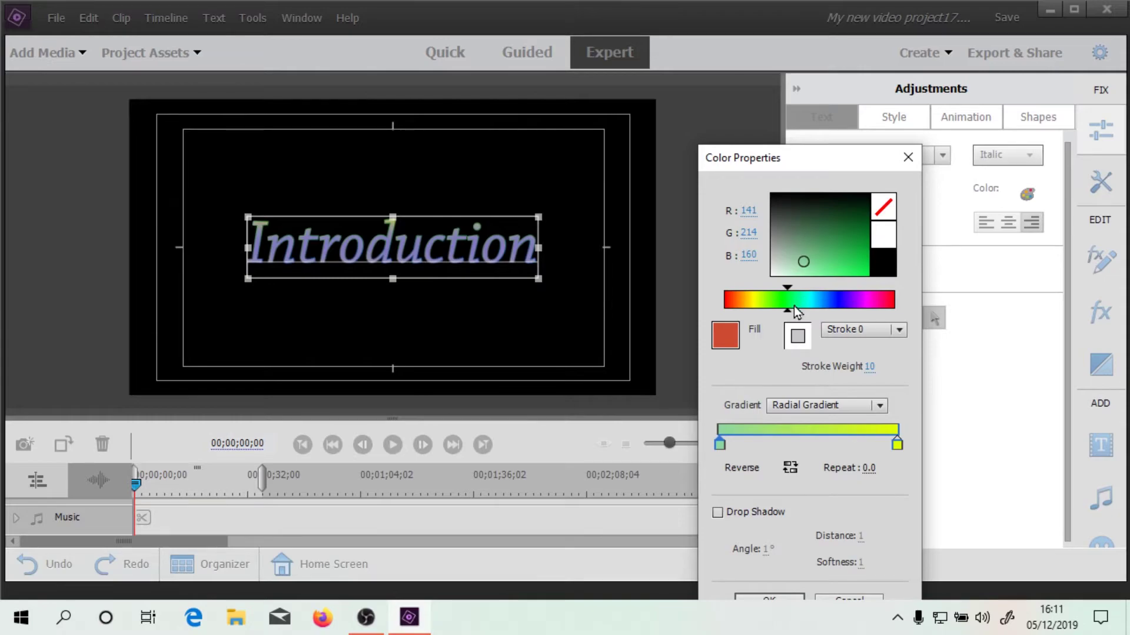
click(721, 340)
click(801, 340)
click(722, 340)
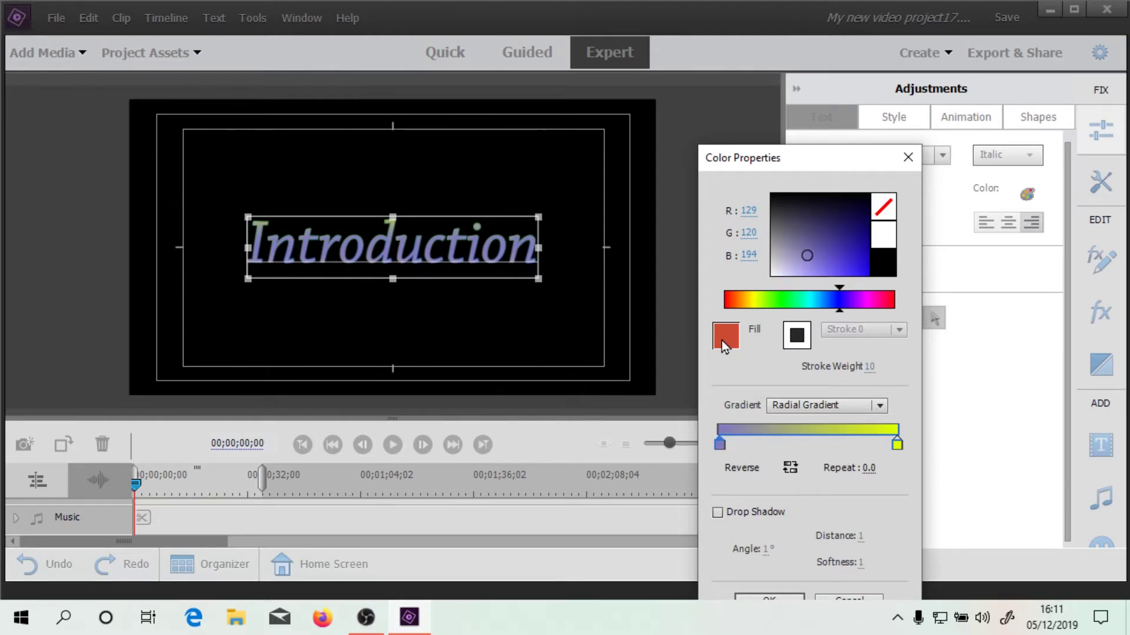
click(756, 534)
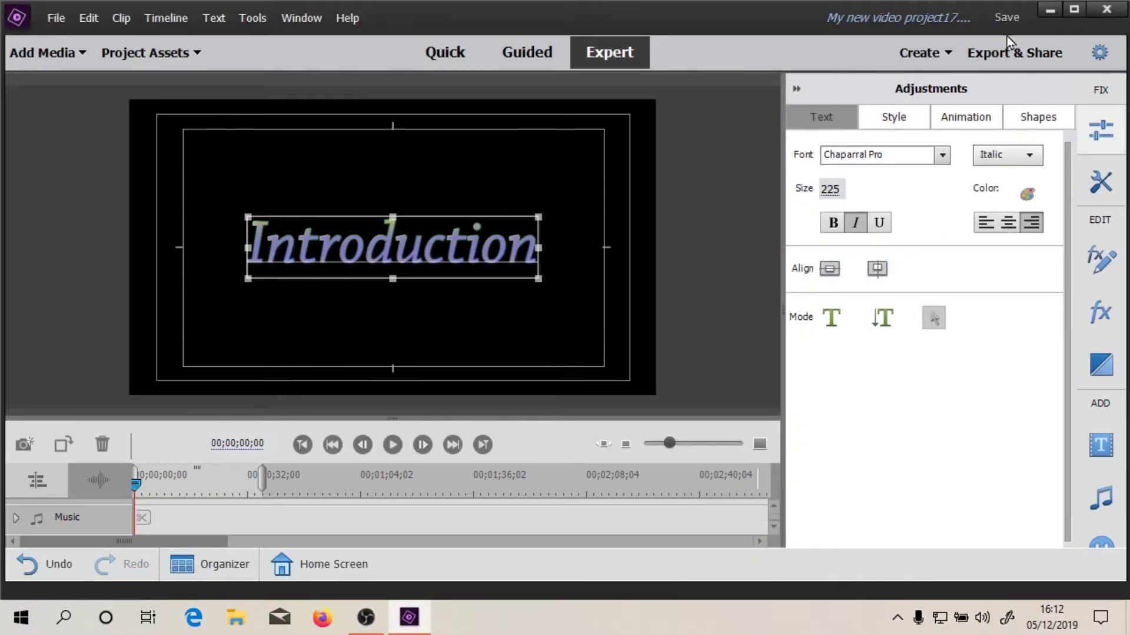
Browse the title animation presets, filter them to Special Effect, and look at the Ripple animation
click(947, 116)
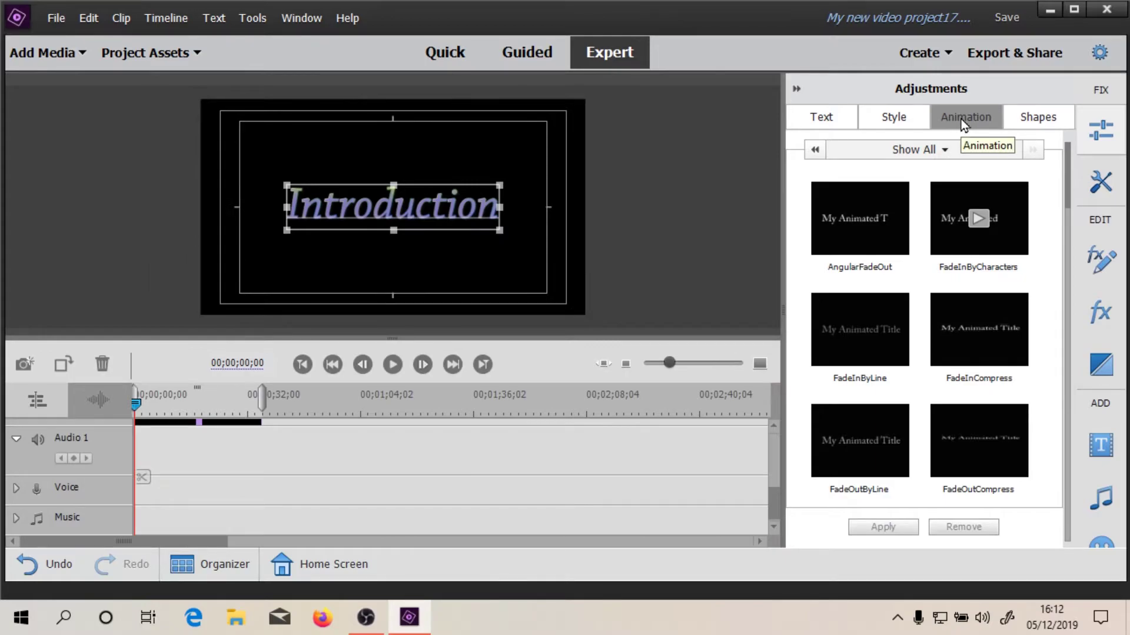
click(970, 152)
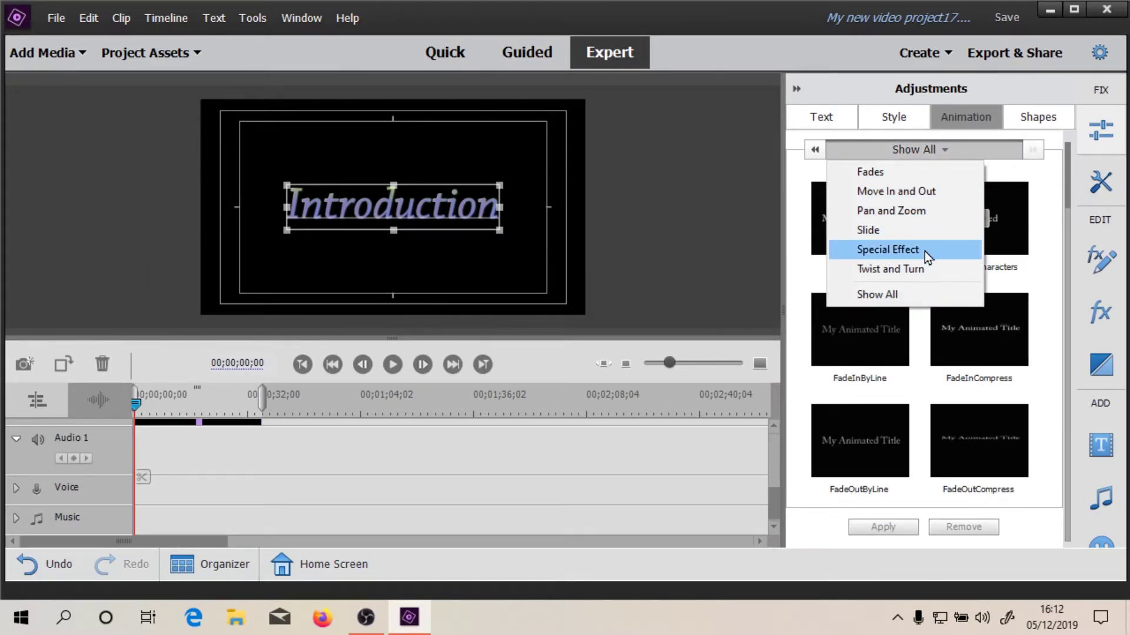
click(1065, 193)
scroll(1051, 167, down, 1)
scroll(1051, 167, up, 1)
click(913, 152)
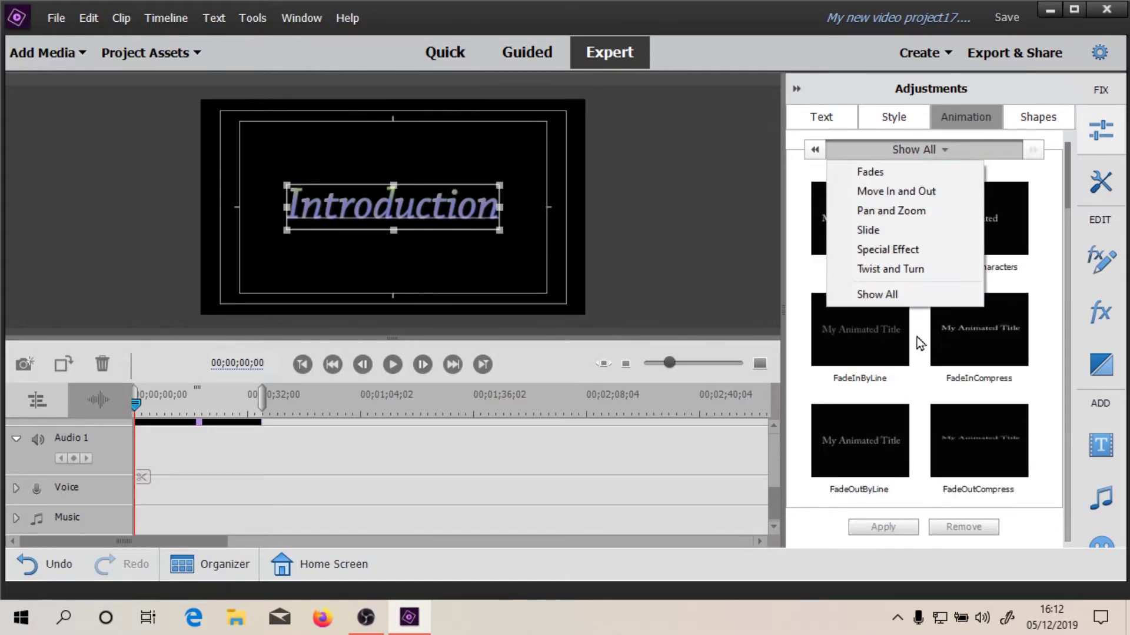
click(887, 251)
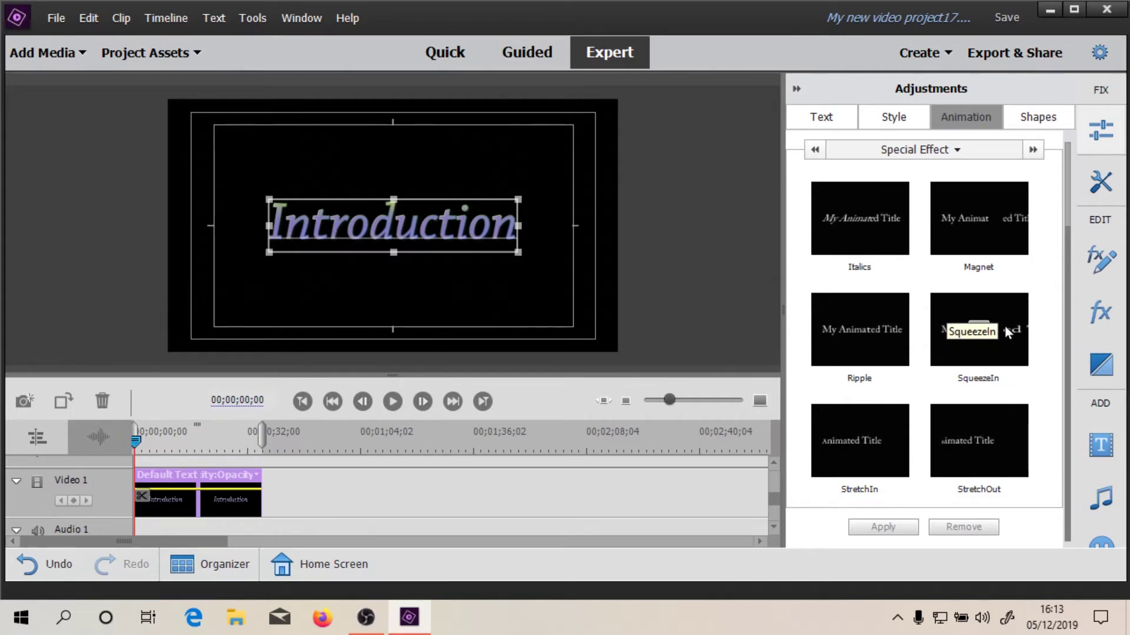
click(842, 320)
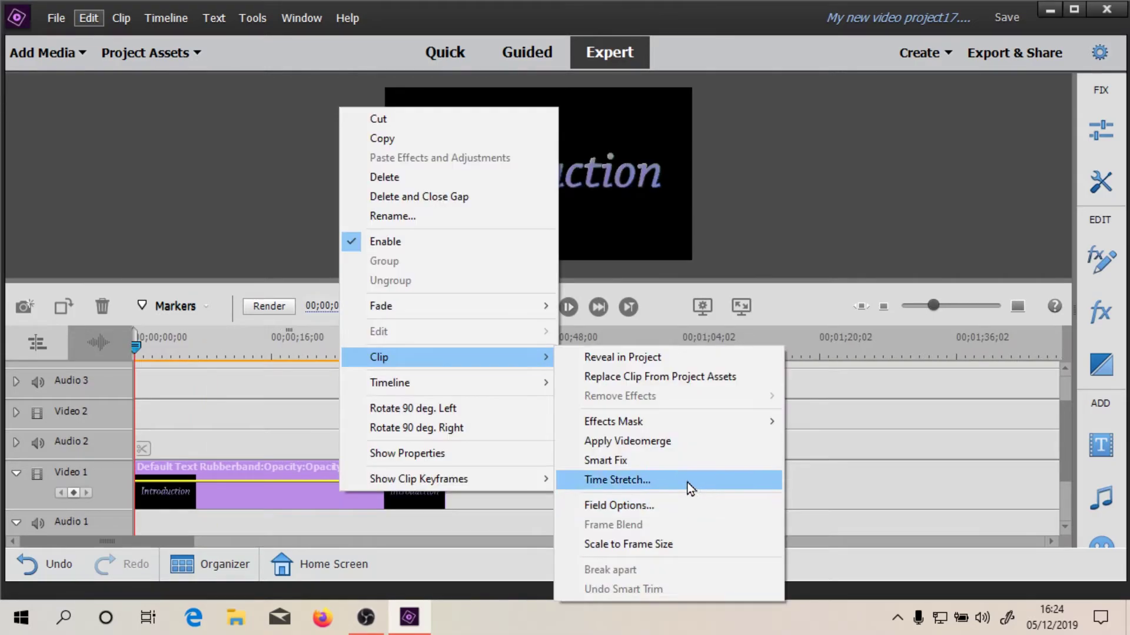
Shorten the title clip's duration with Time Stretch and play it back
click(687, 480)
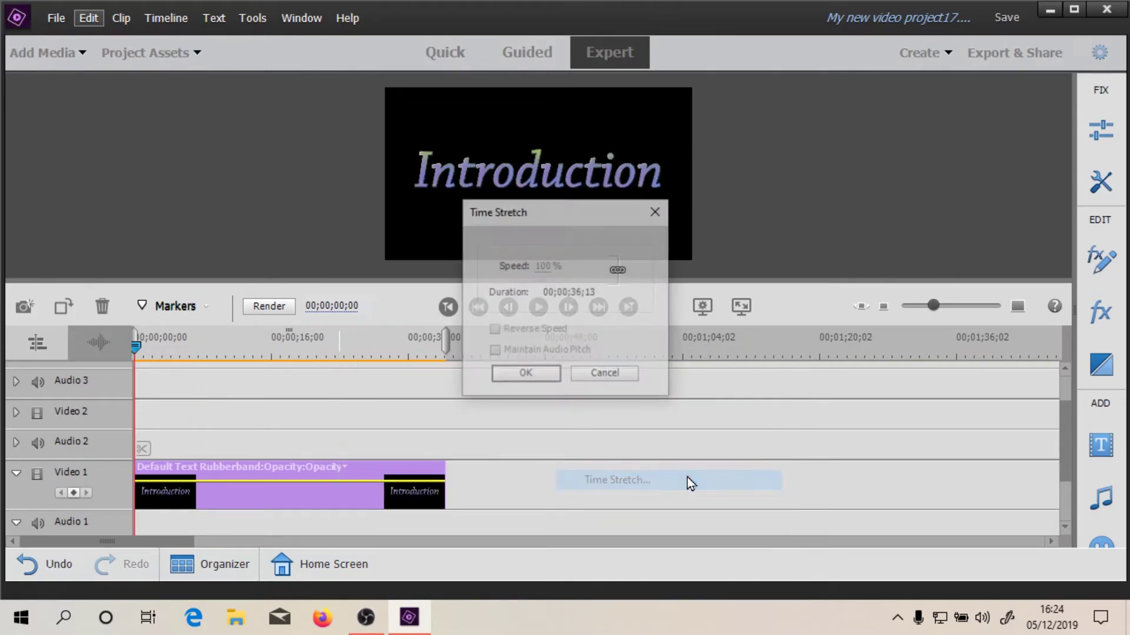
drag(585, 302, 562, 294)
click(521, 373)
key(space)
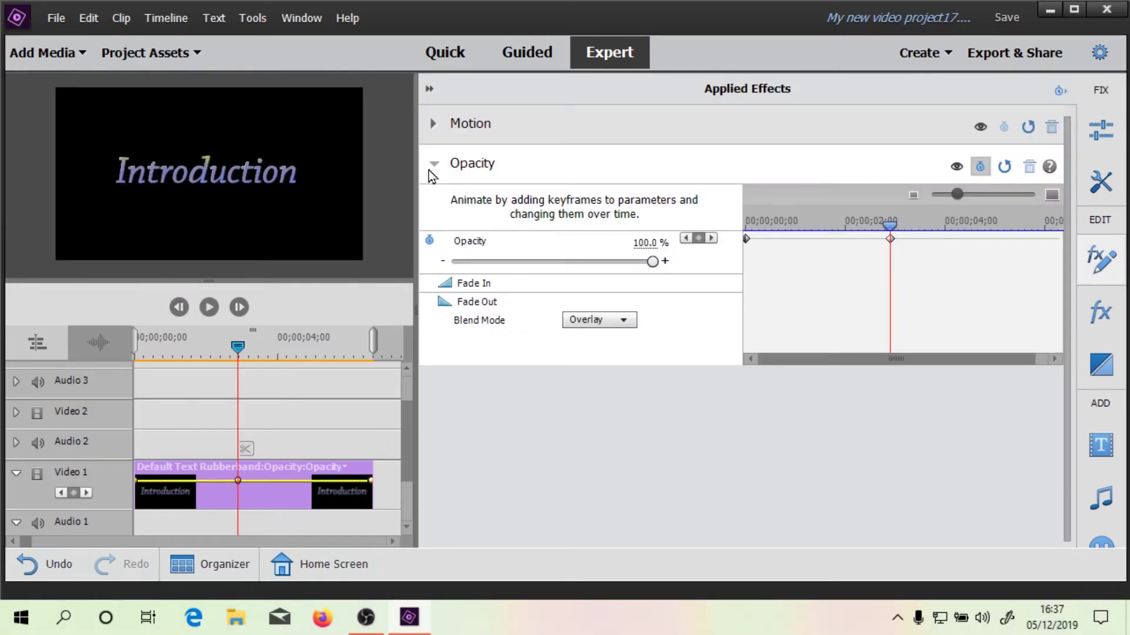
Play the title clip from its start to review the fade made by the opacity keyframes, and pause partway
click(429, 172)
click(429, 172)
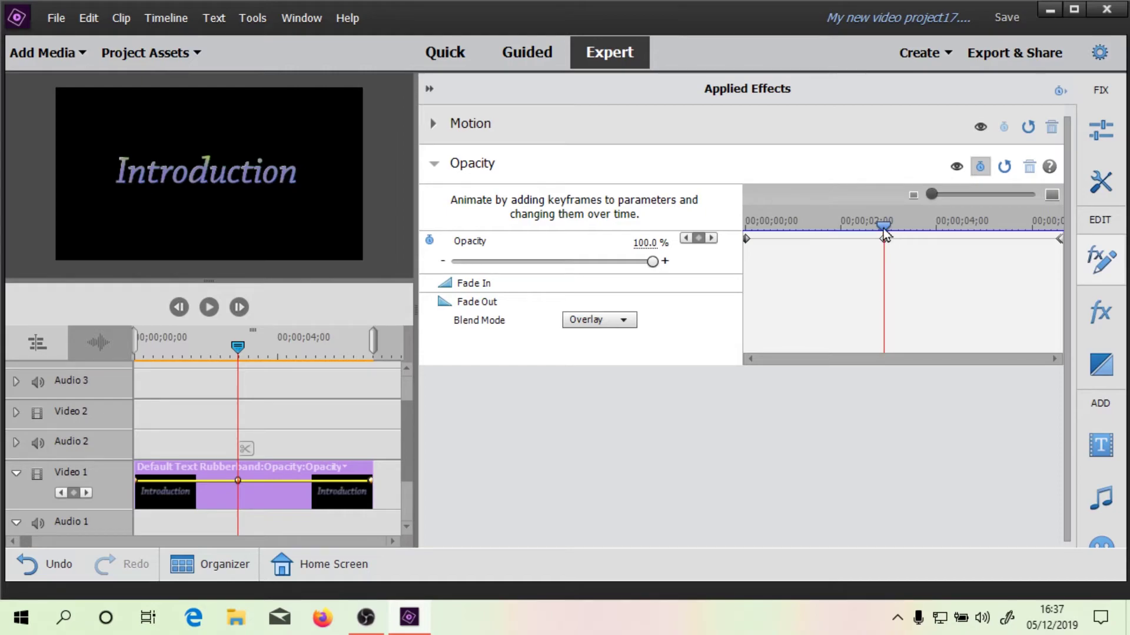
drag(882, 229, 736, 226)
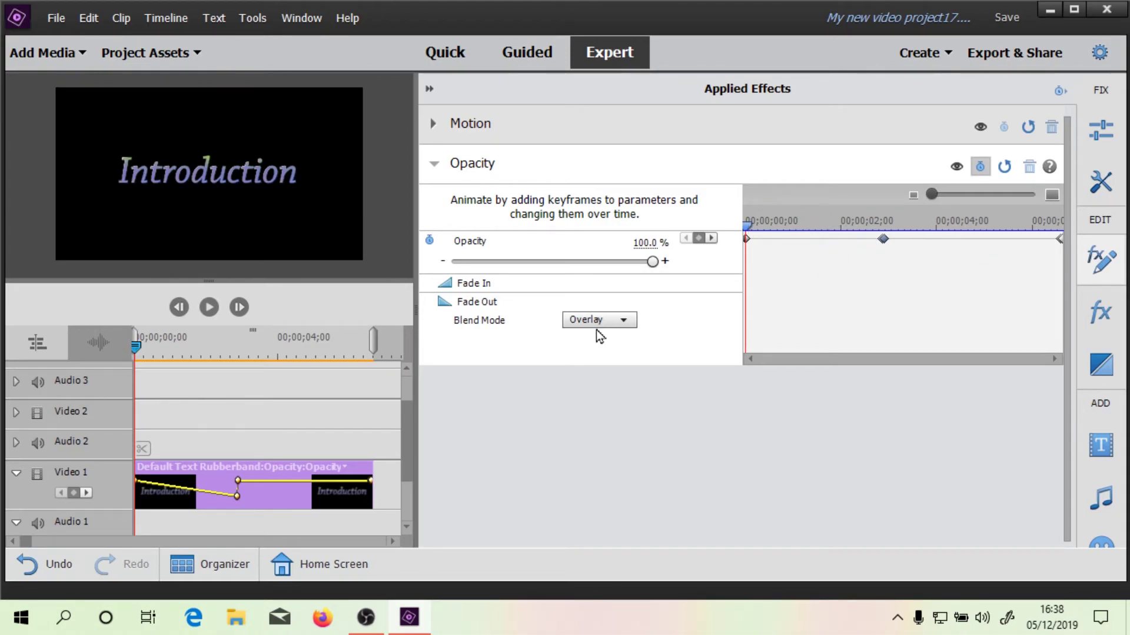
click(210, 306)
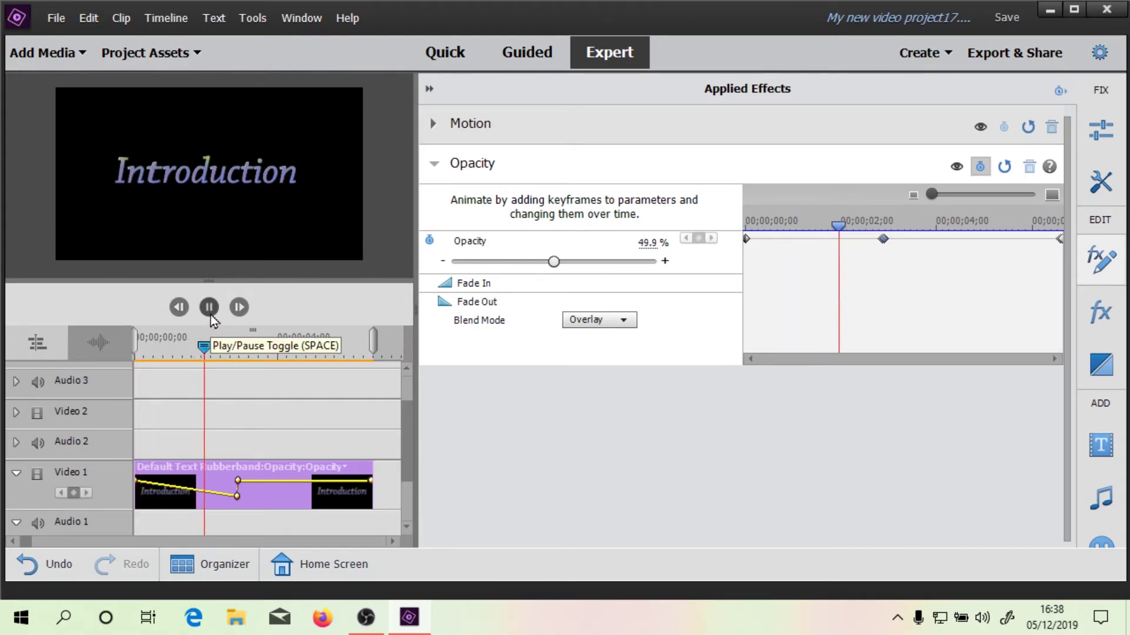
click(209, 308)
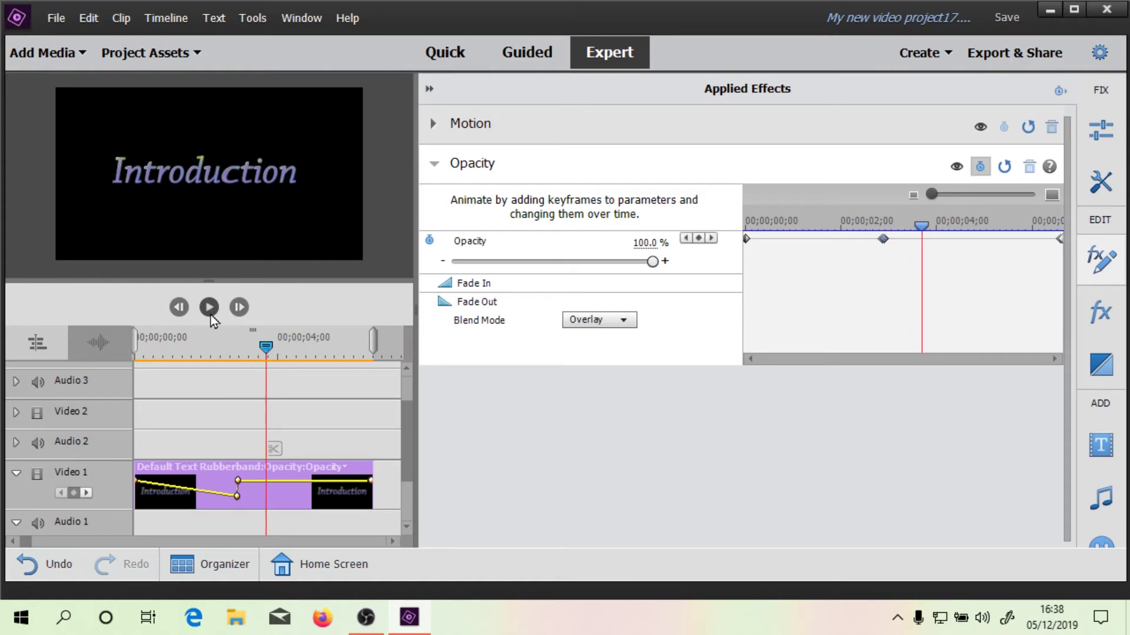
Set the title's opacity blend mode to Normal and play the clip from its start
key(End)
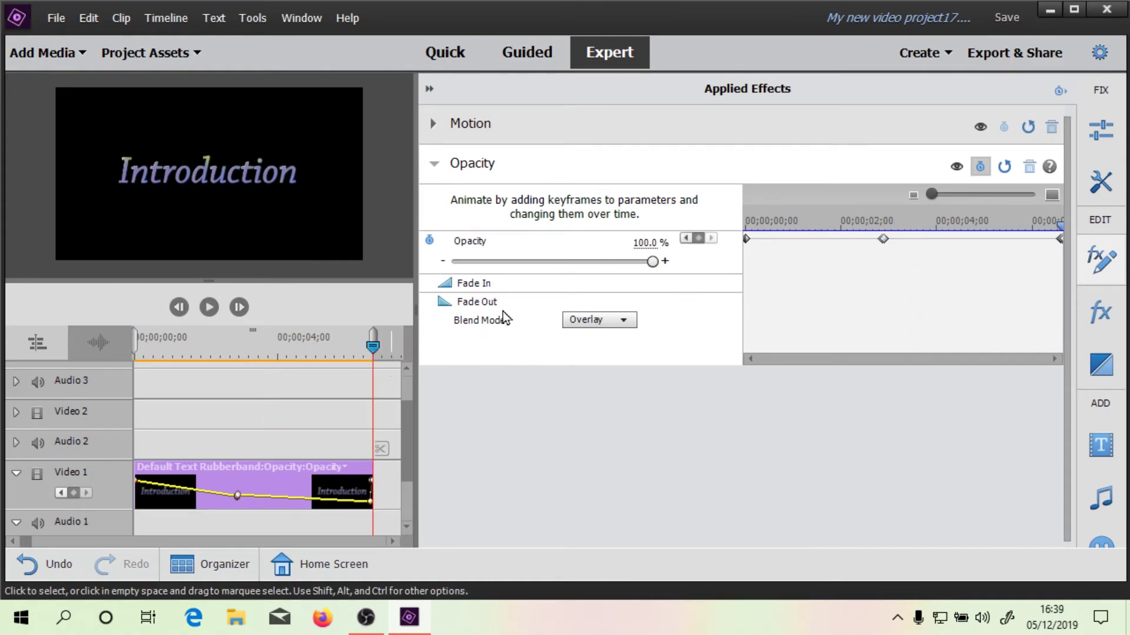
click(568, 322)
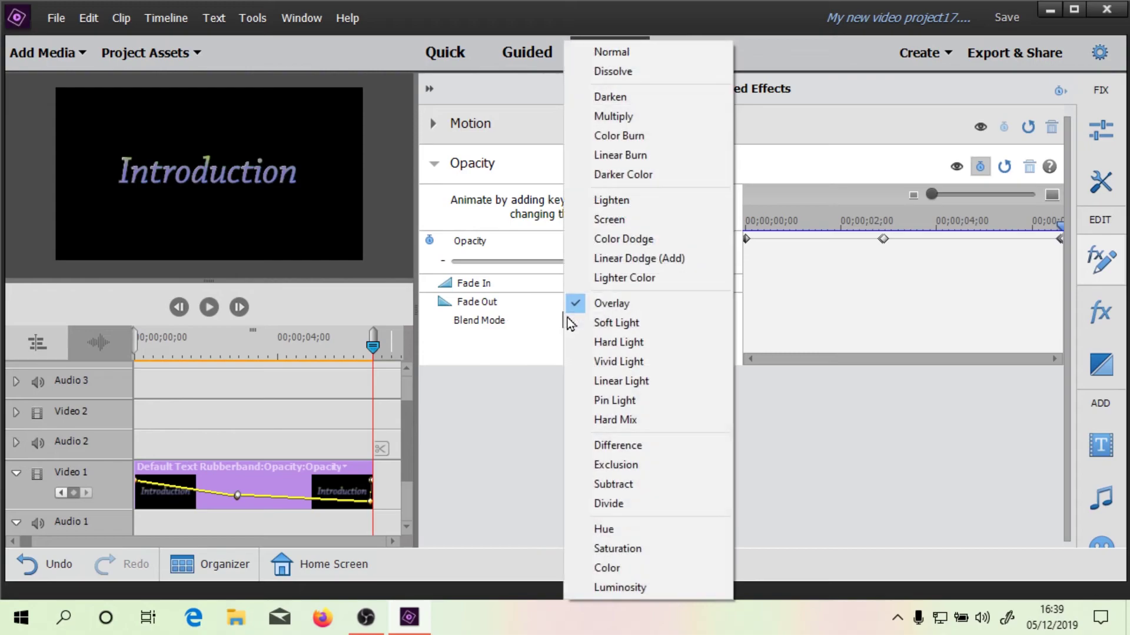
click(601, 54)
drag(260, 360, 112, 299)
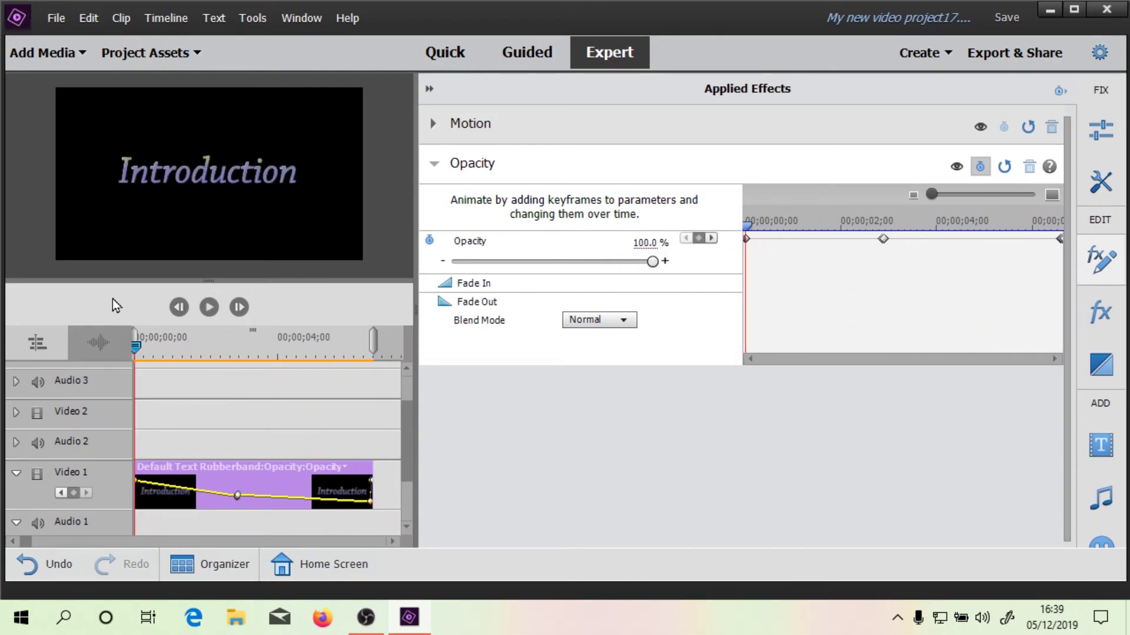
click(206, 308)
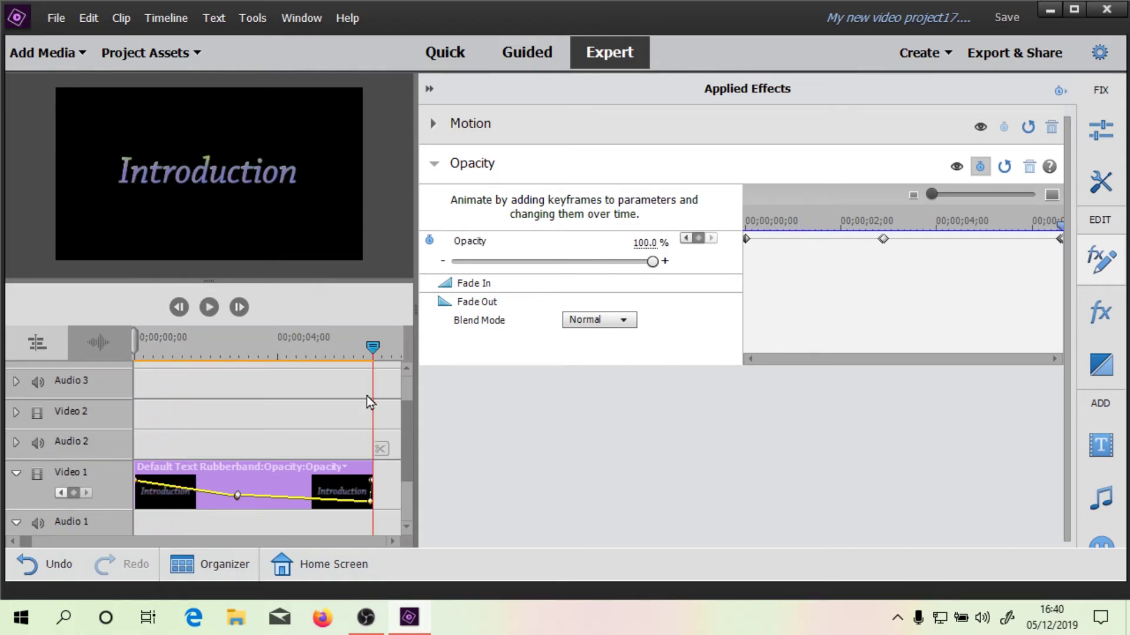
Display the Motion Scale line on the title's timeline clip and add a scale keyframe of 27.9 at the clip's start
click(301, 469)
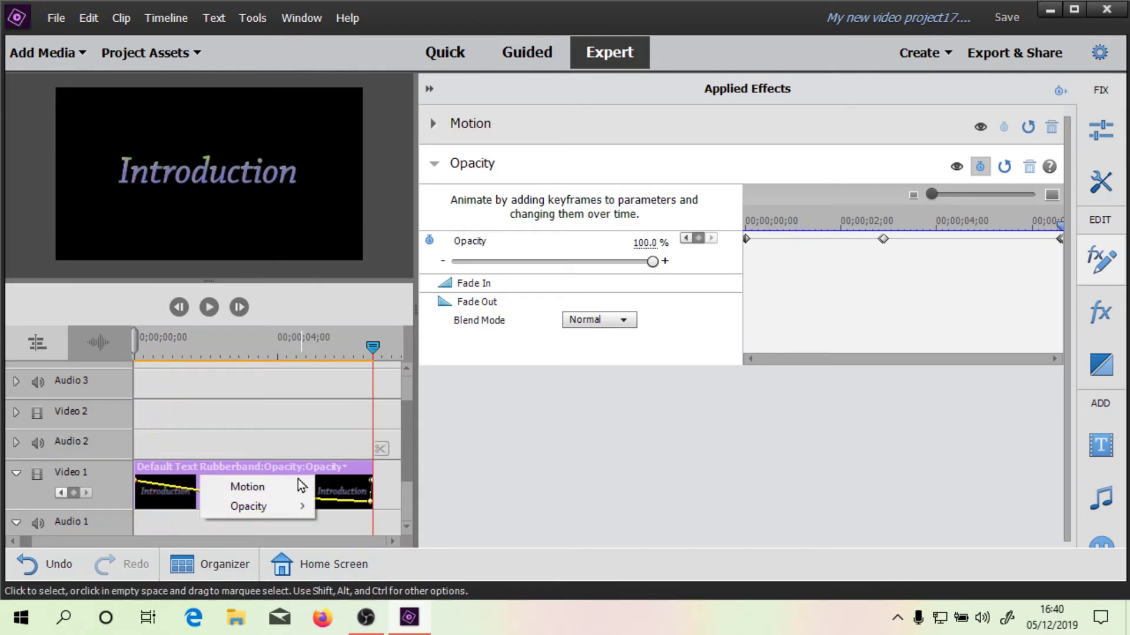
mouse_move(286, 494)
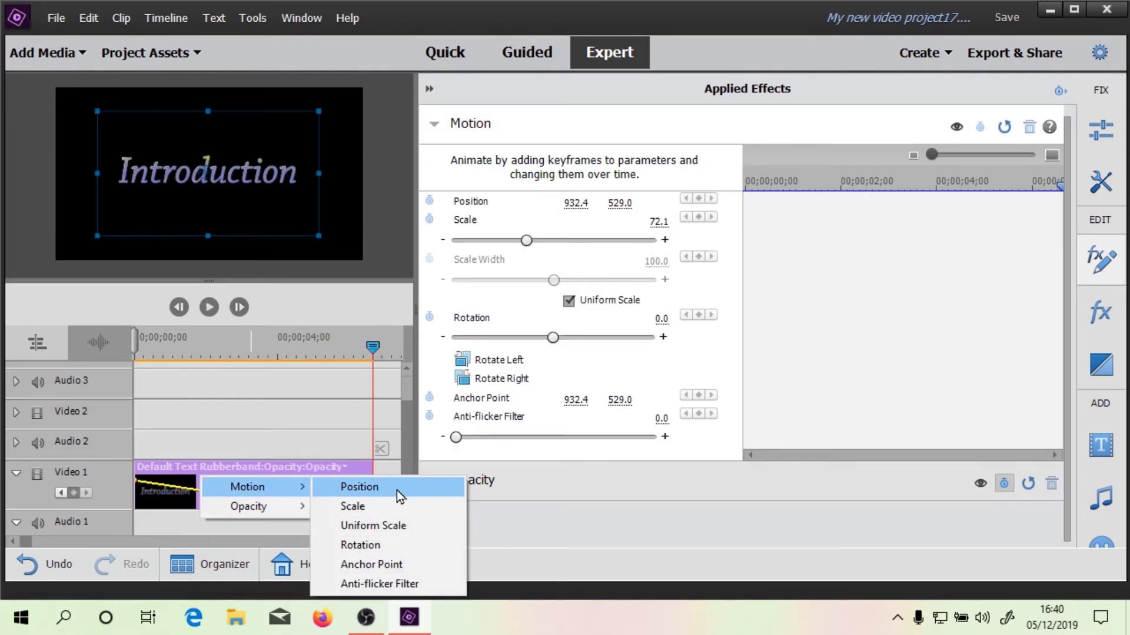
click(365, 507)
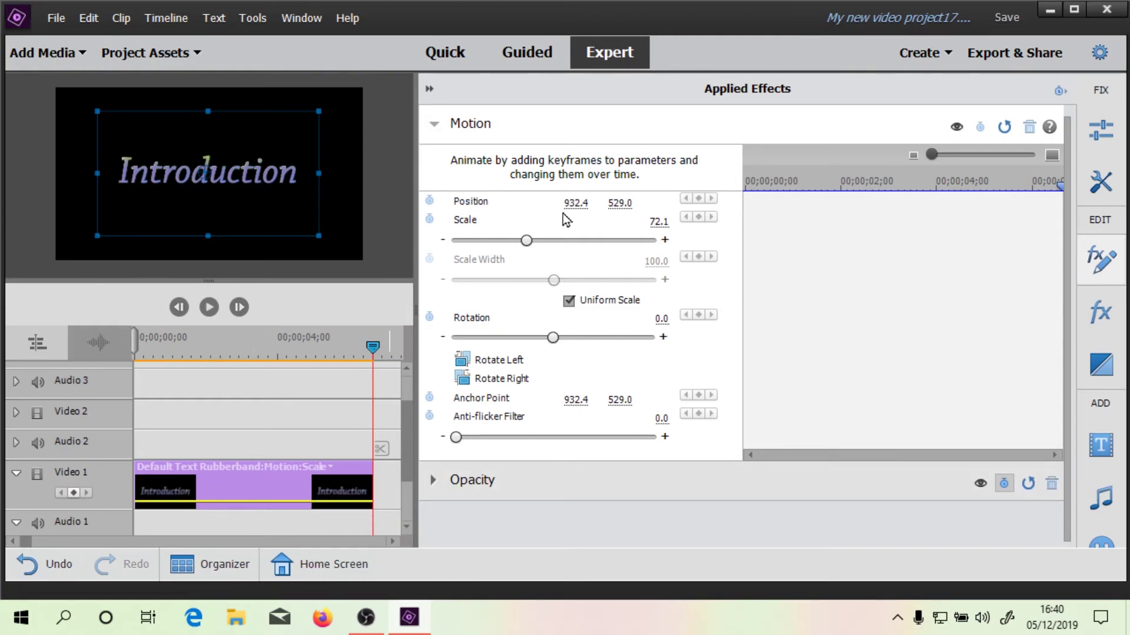
drag(374, 348, 136, 347)
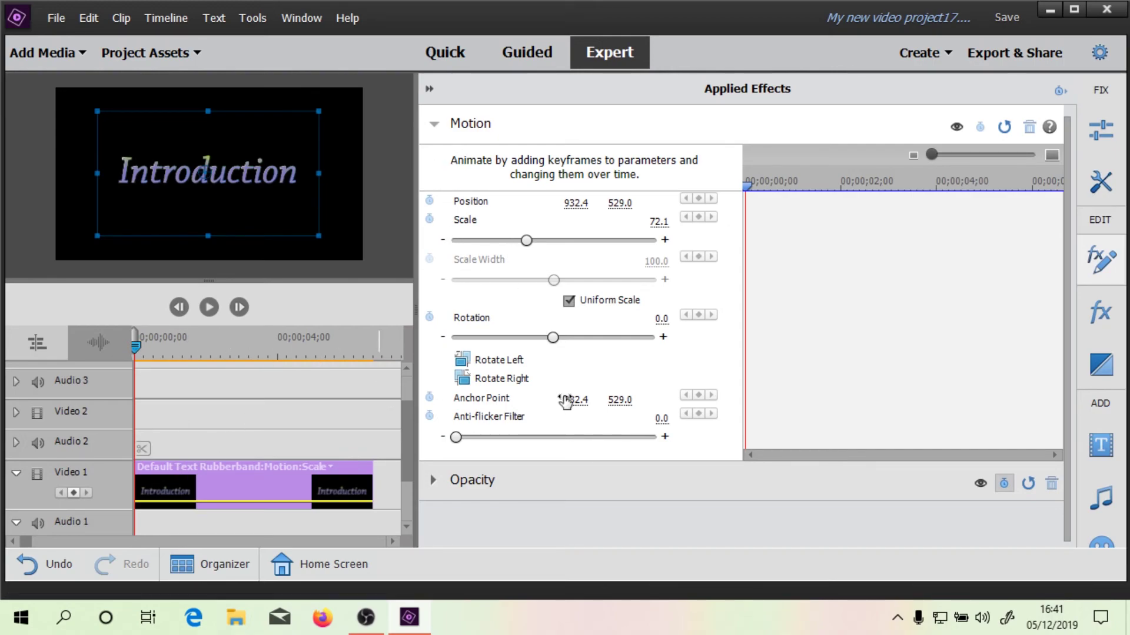
click(73, 496)
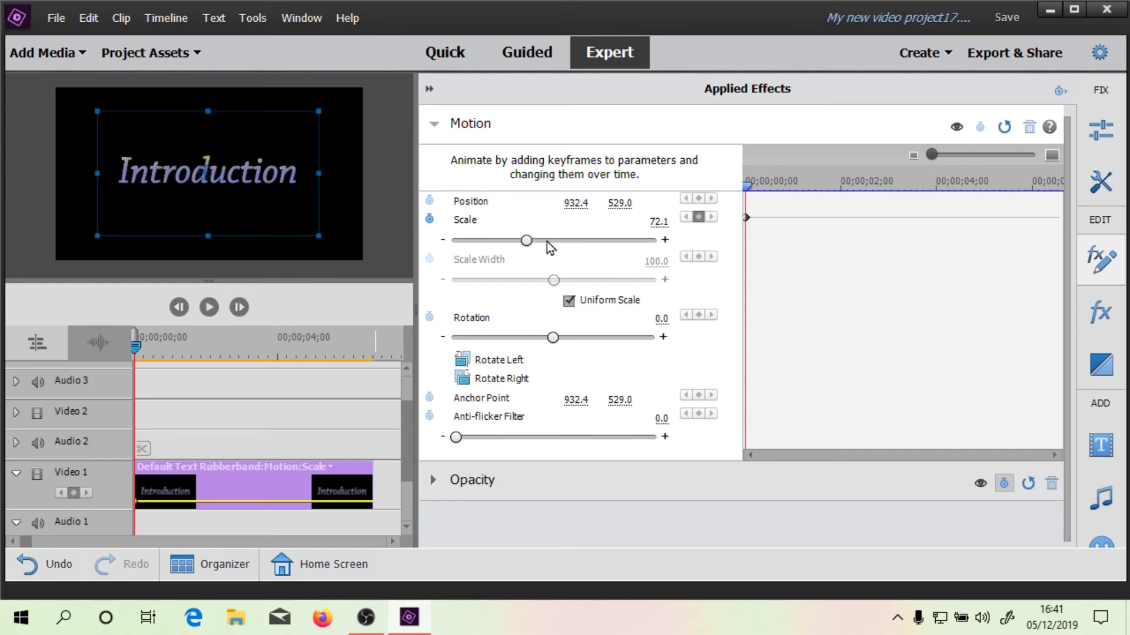
drag(521, 242, 483, 239)
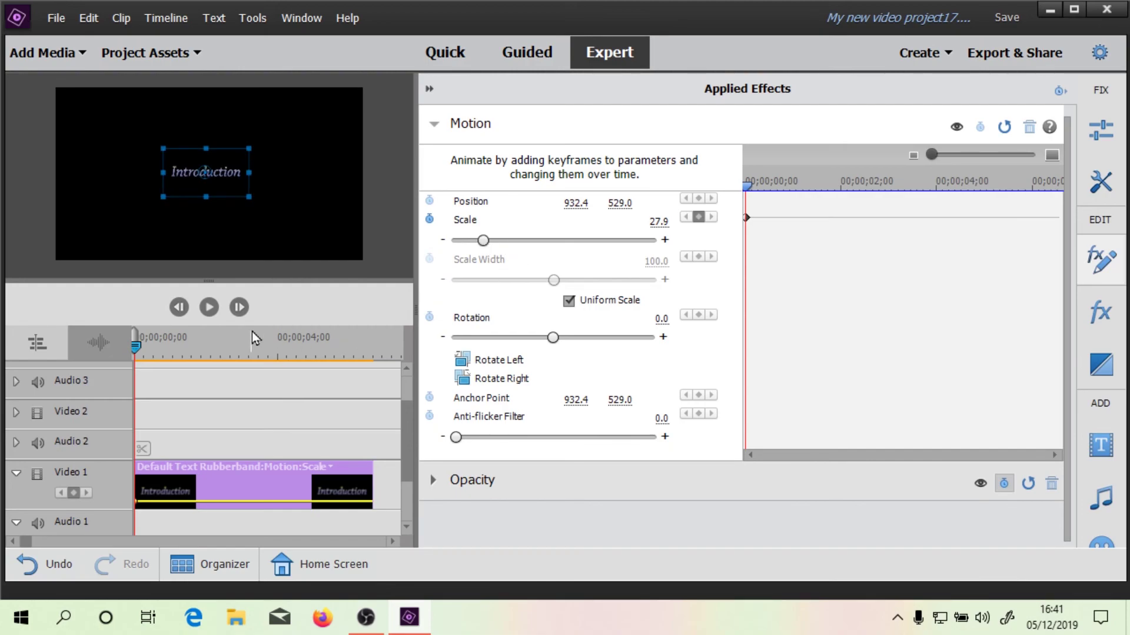
Add a scale keyframe of 100 just past the middle of the clip and another of 200 at its end
click(903, 179)
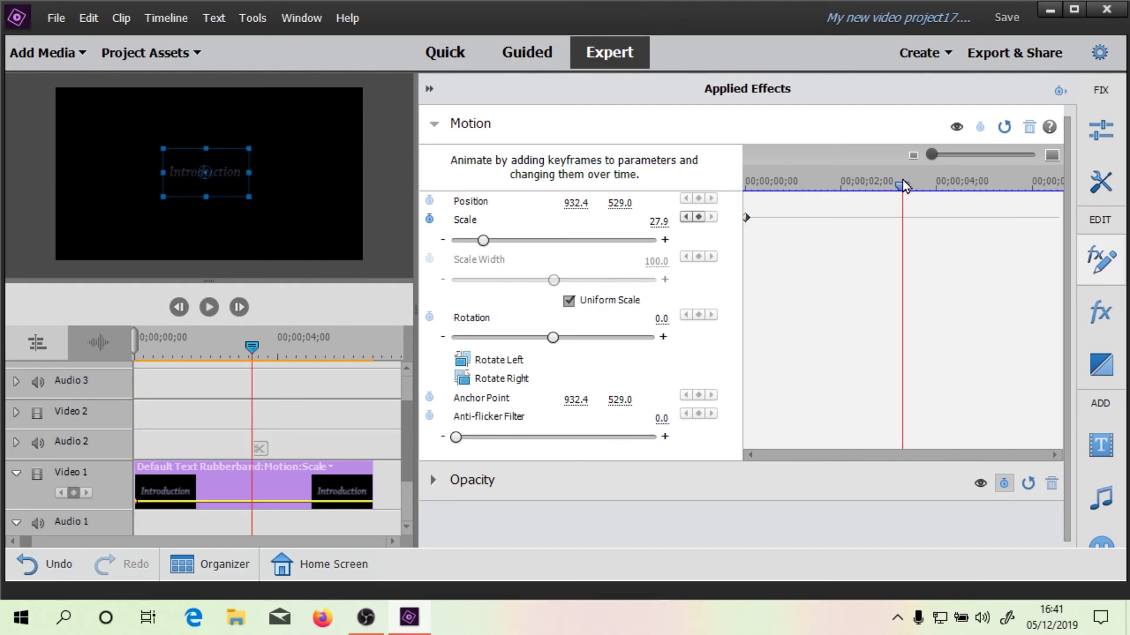
click(698, 217)
key(End)
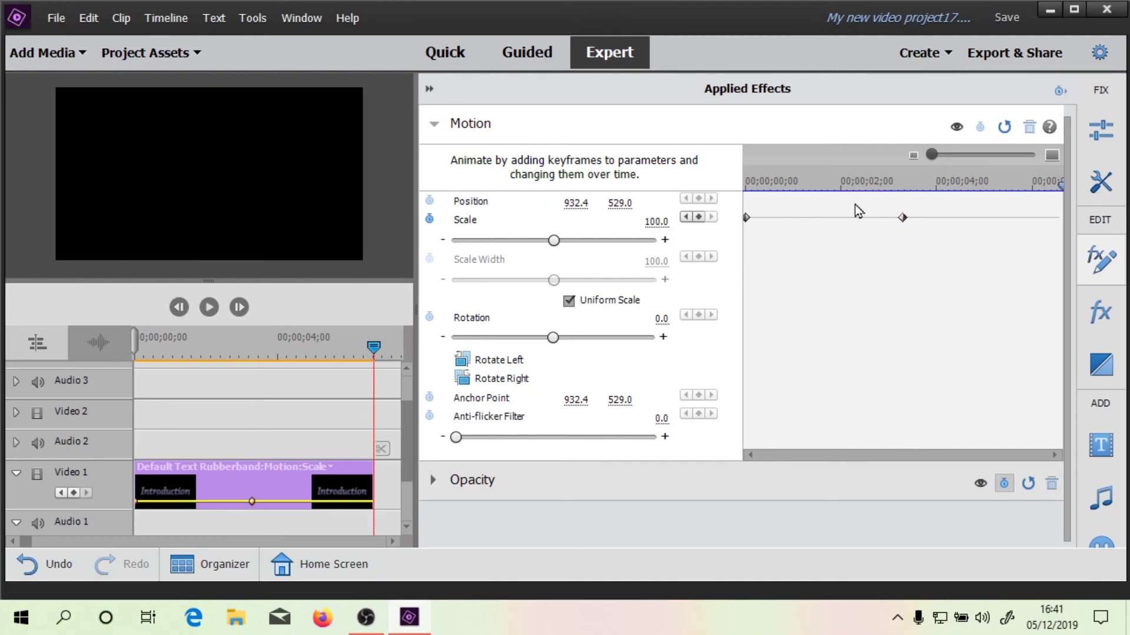
click(634, 241)
drag(637, 242, 654, 240)
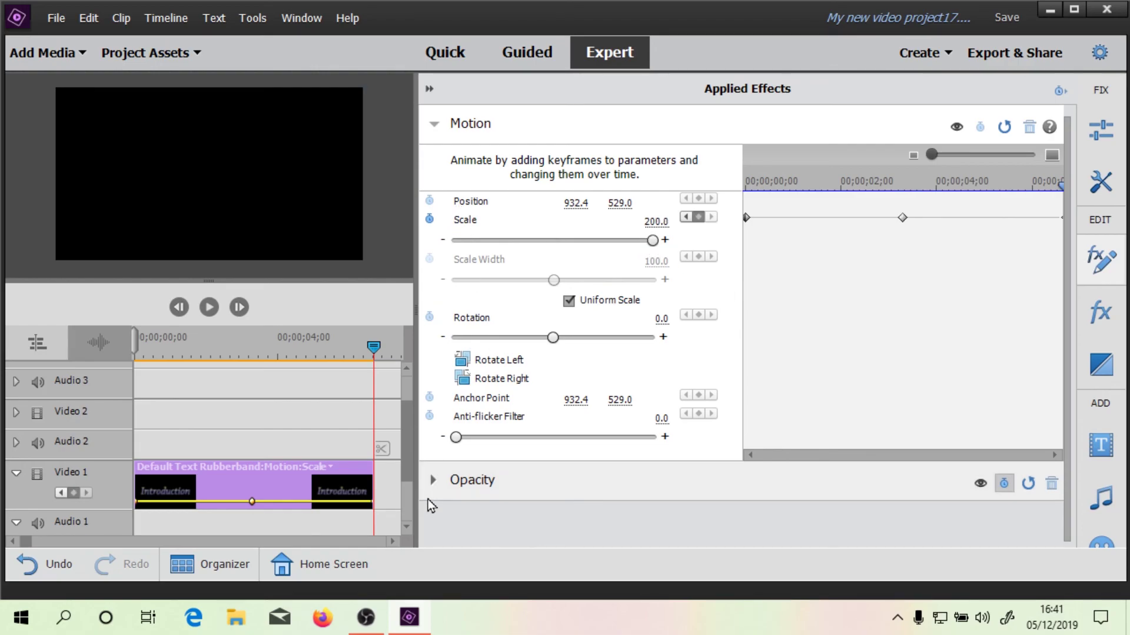
Expand the title's opacity settings, switch its timeline clip line back to Opacity, and play the clip
click(431, 481)
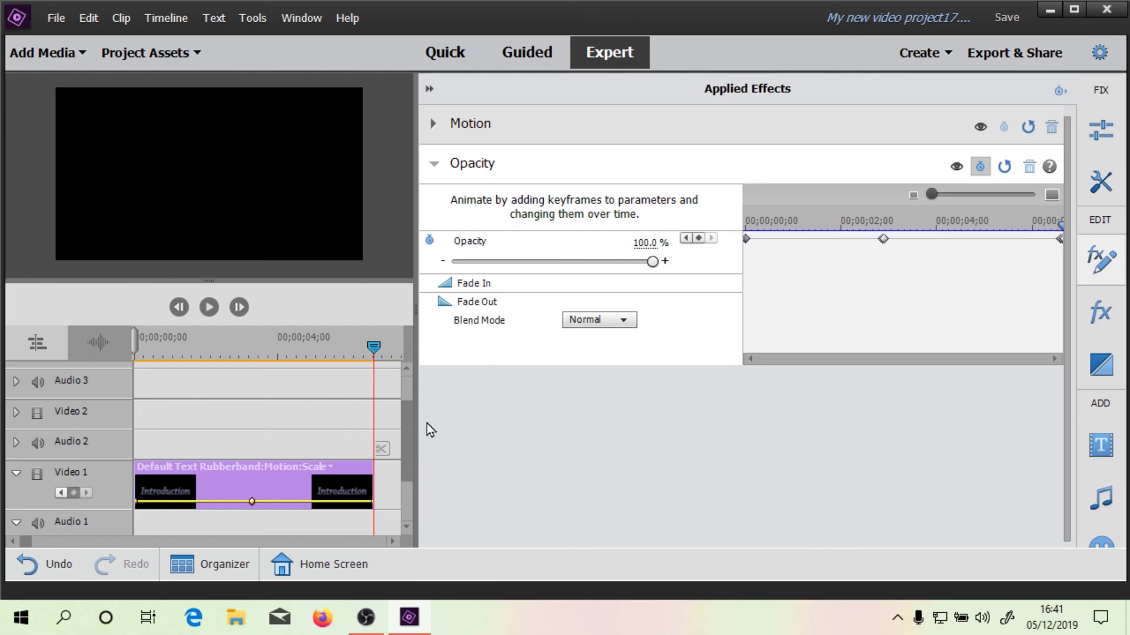
click(292, 465)
mouse_move(253, 514)
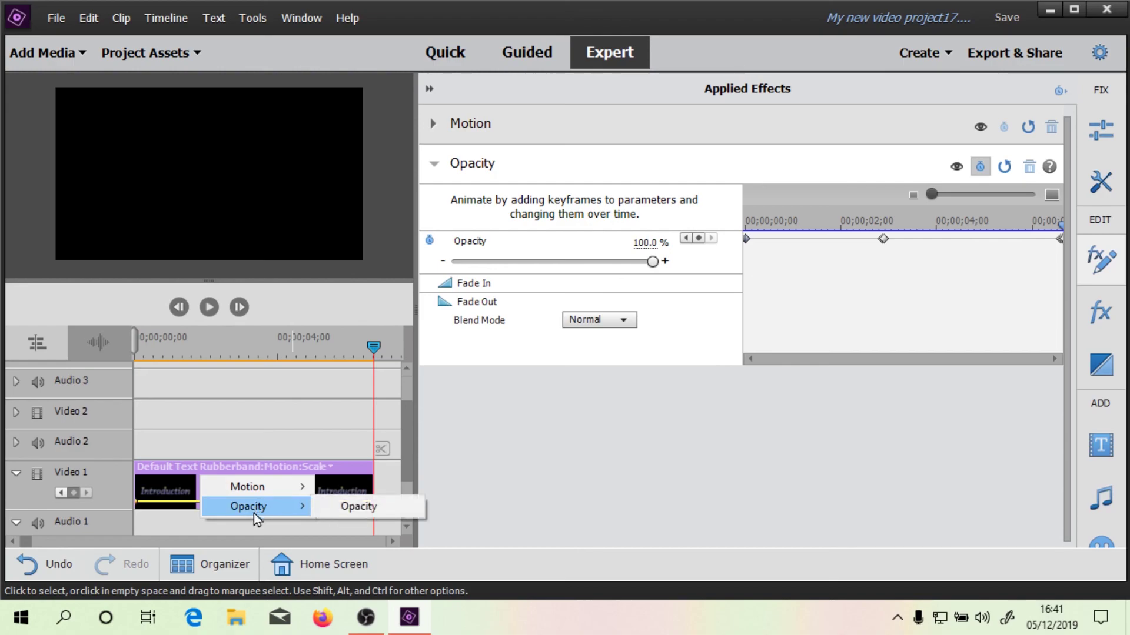
click(360, 509)
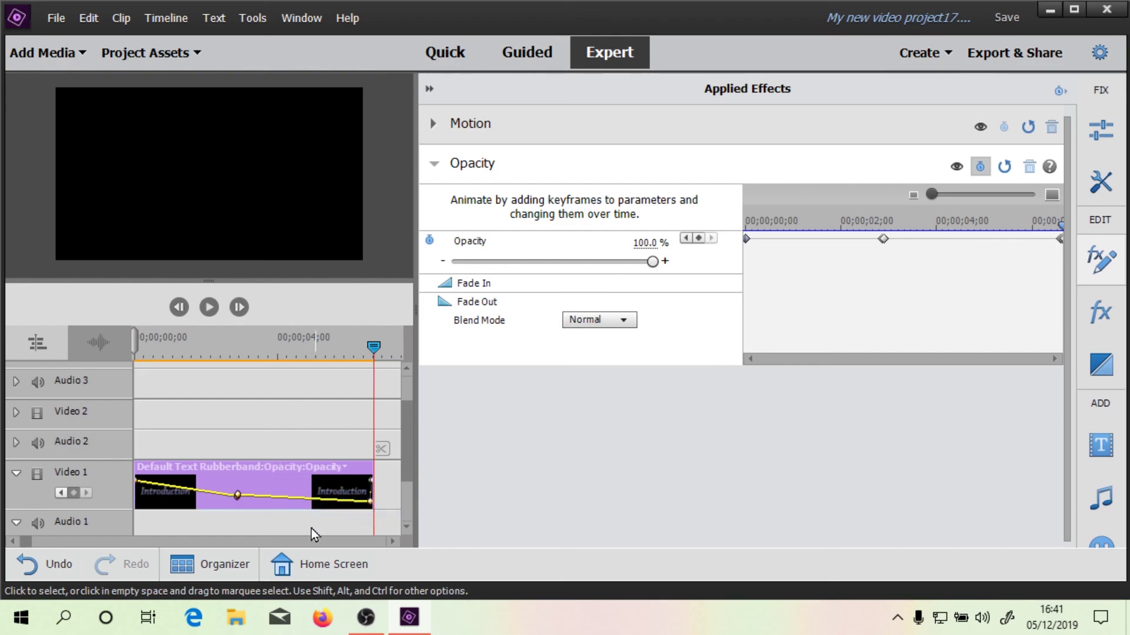
click(208, 306)
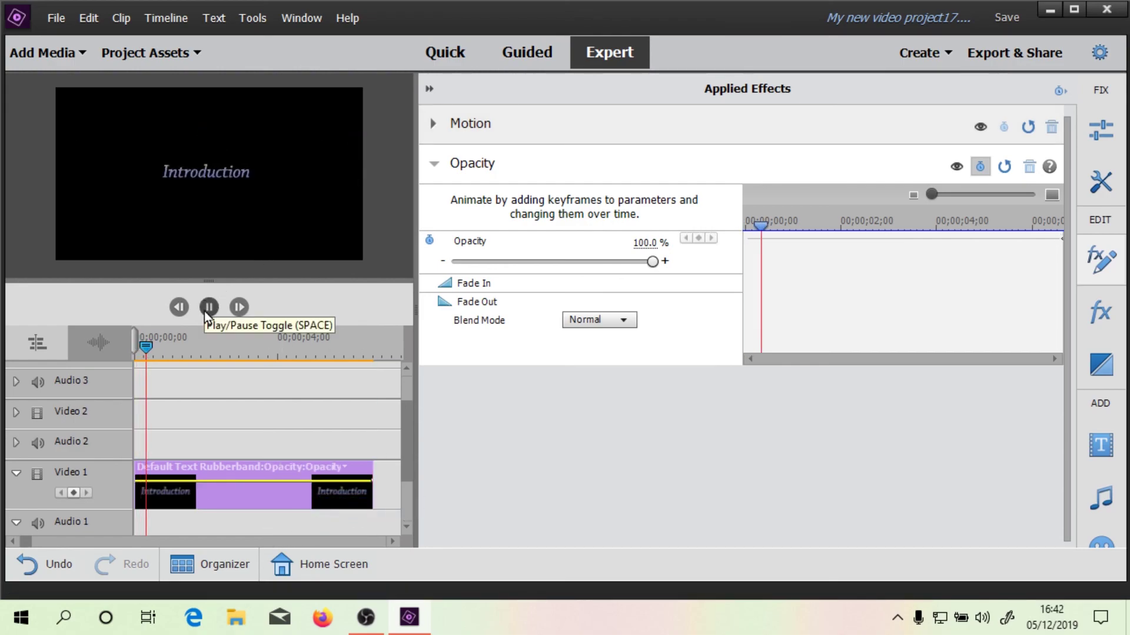